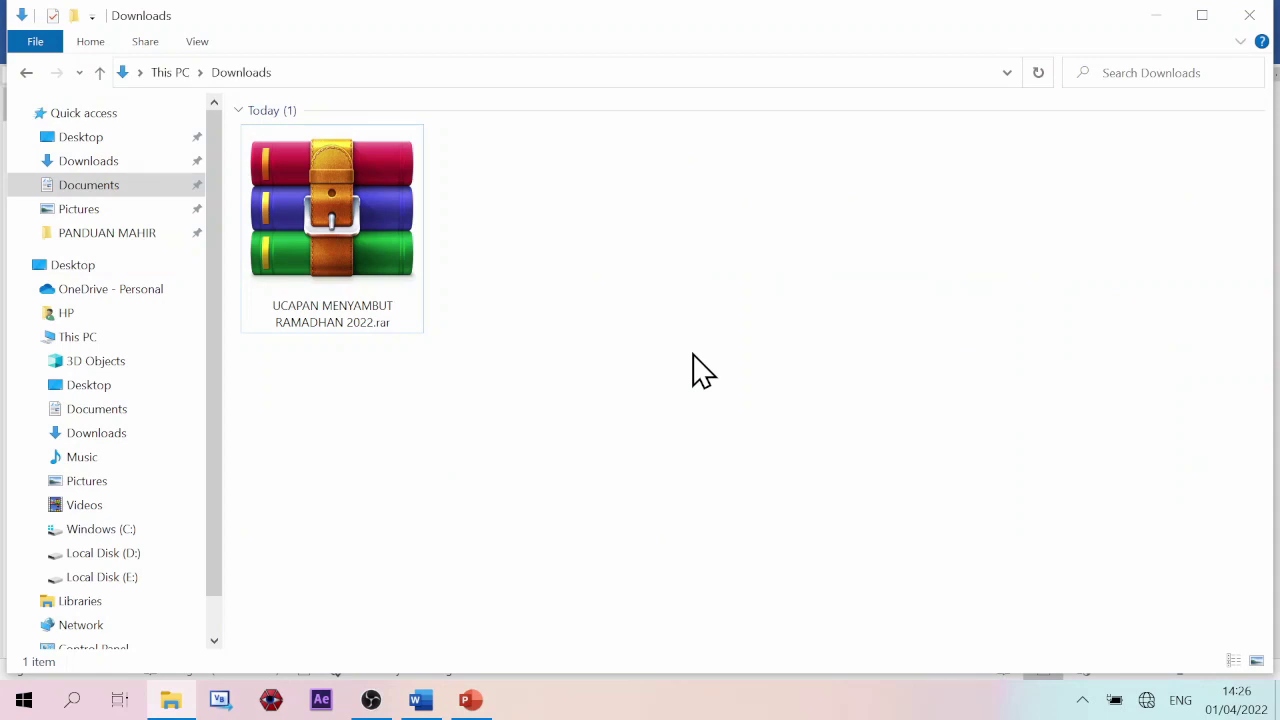
- Extract the UCAPAN MENYAMBUT RAMADHAN 2022 .rar archive into Downloads using Extract Here
double_click(331, 194)
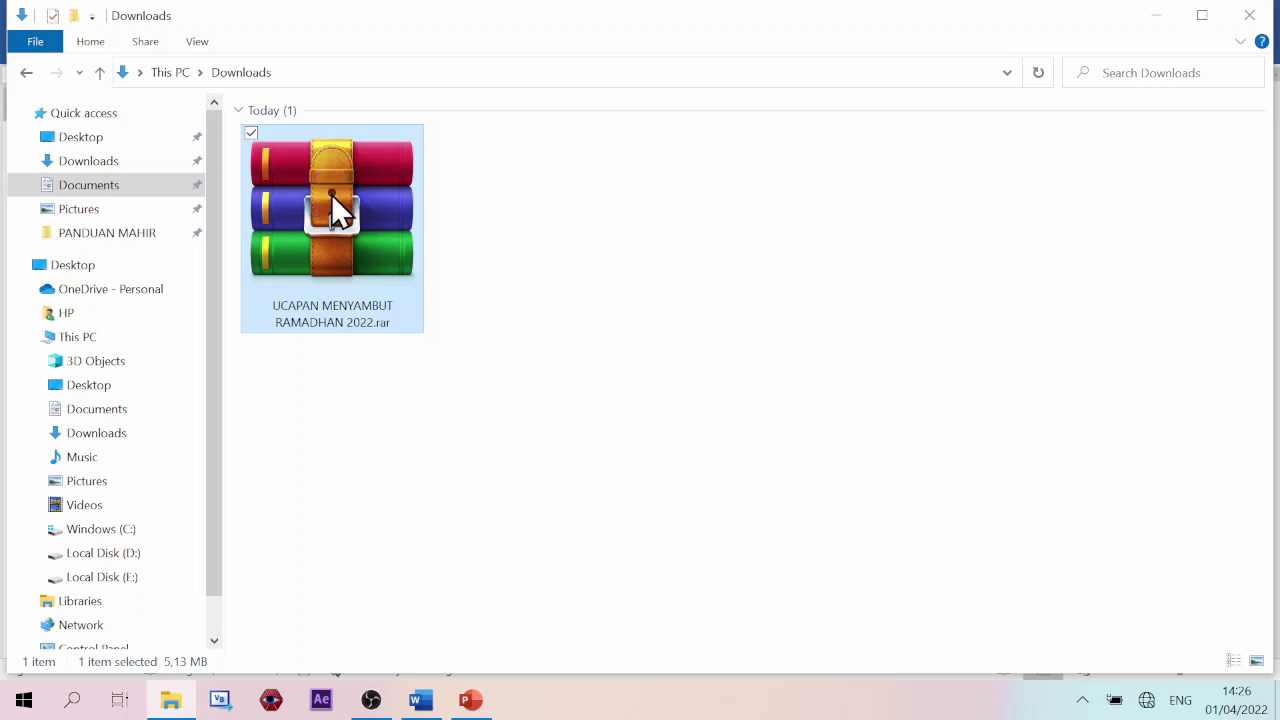
right_click(331, 194)
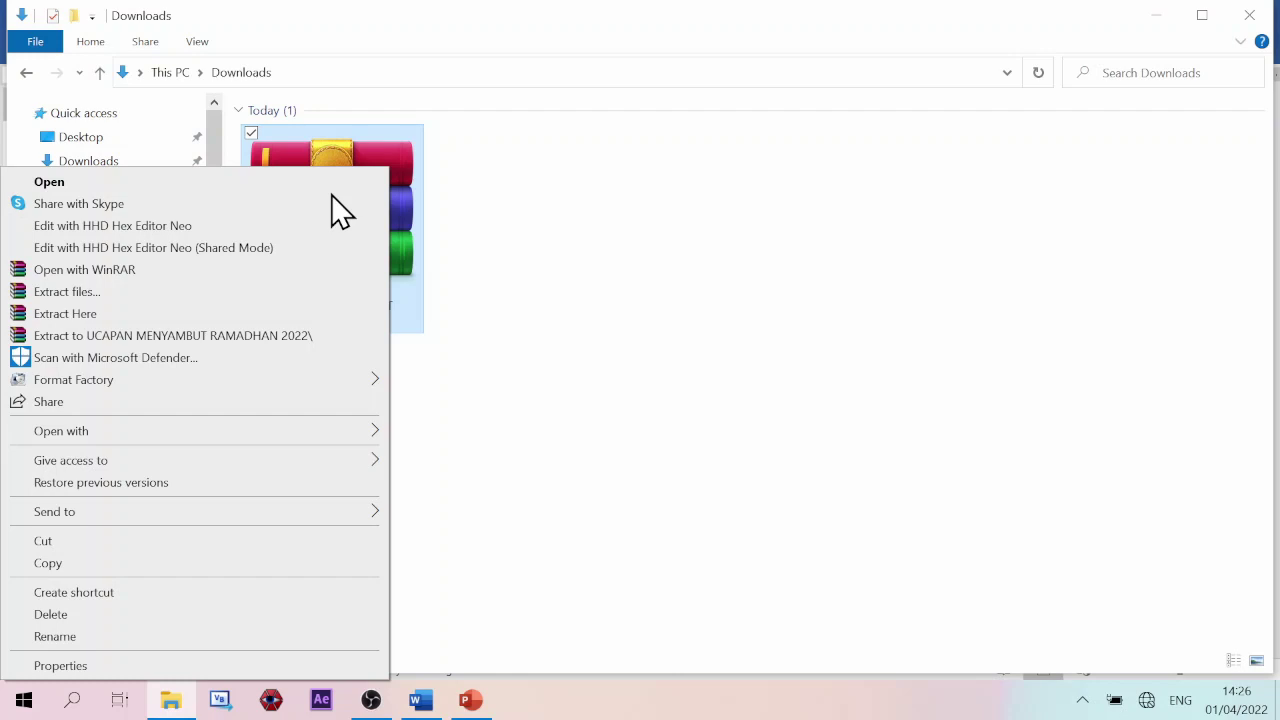
left_click(214, 316)
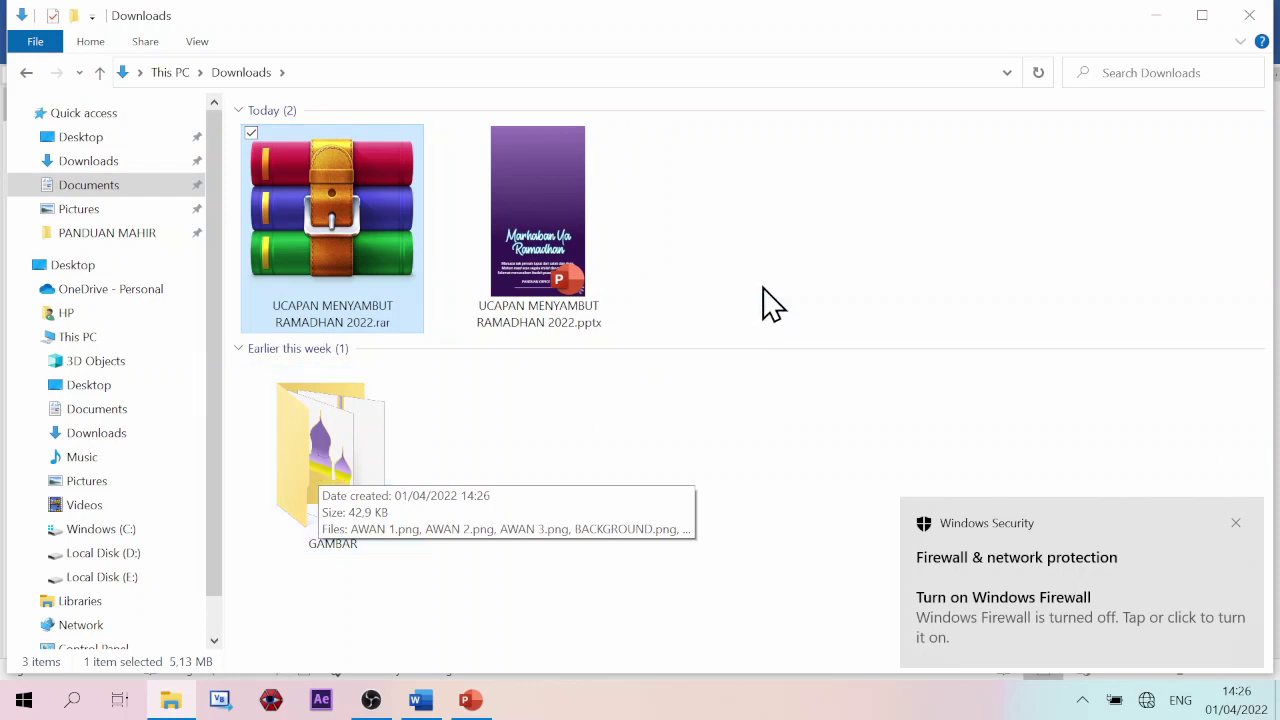
left_click(742, 338)
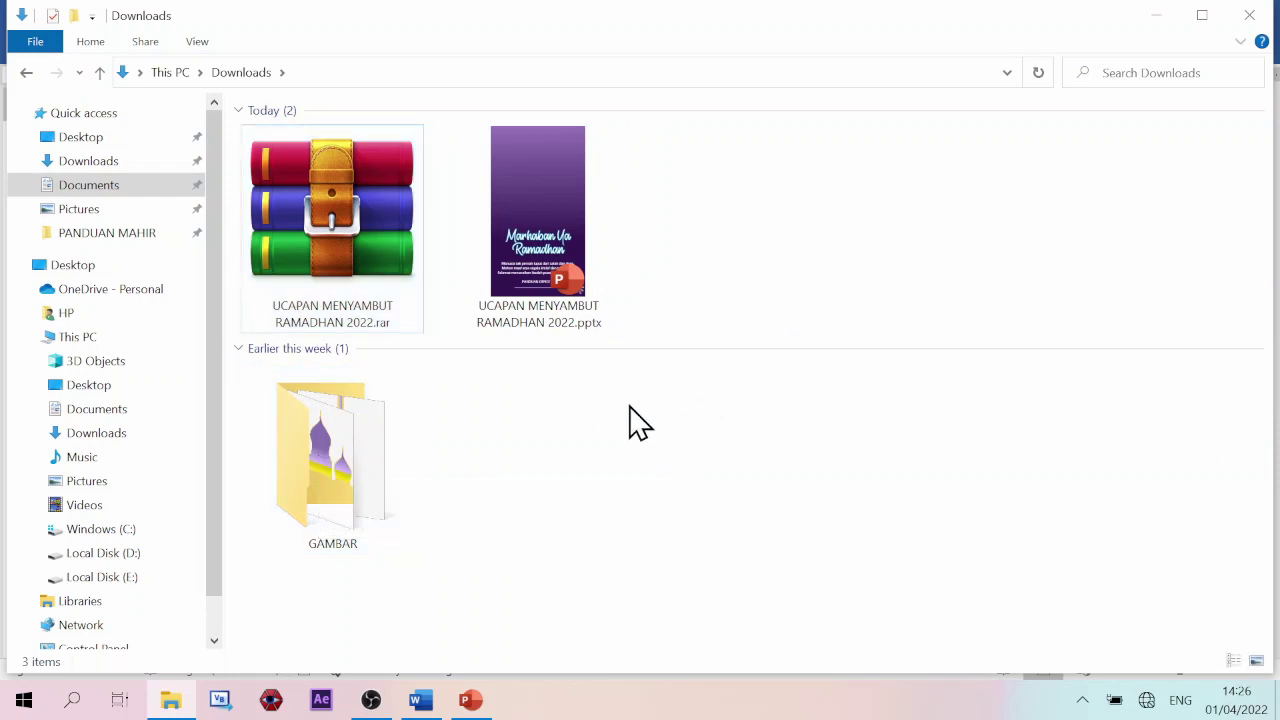
- Open UCAPAN MENYAMBUT RAMADHAN 2022.pptx in PowerPoint and dismiss the genuine Office warning bar
double_click(523, 246)
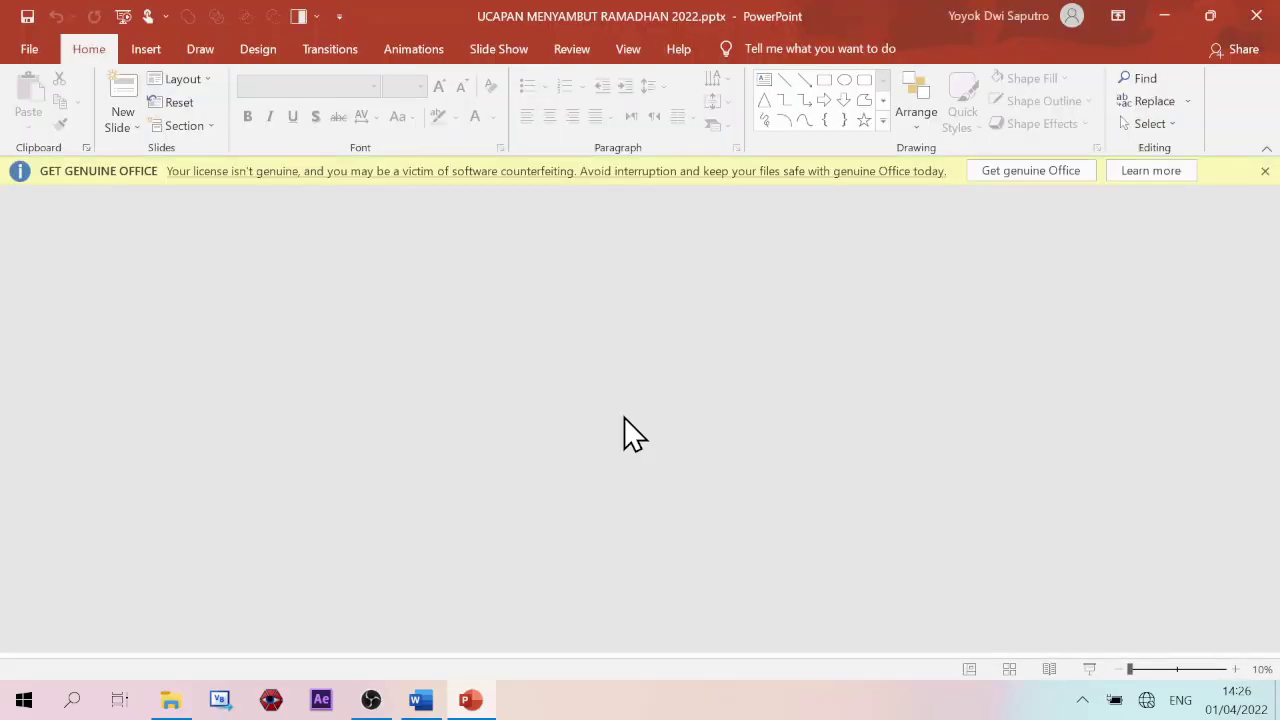
left_click(1265, 172)
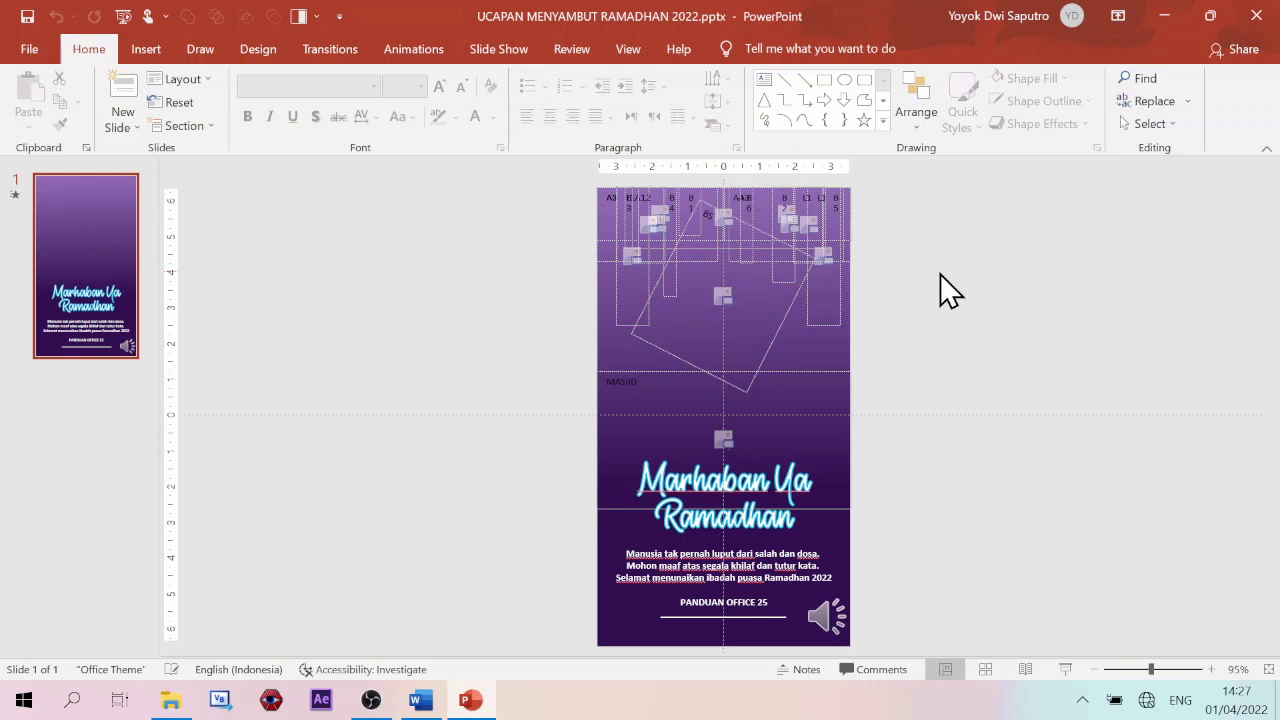
- Hide every object in the Selection Pane so only the purple gradient remains
left_click(765, 360)
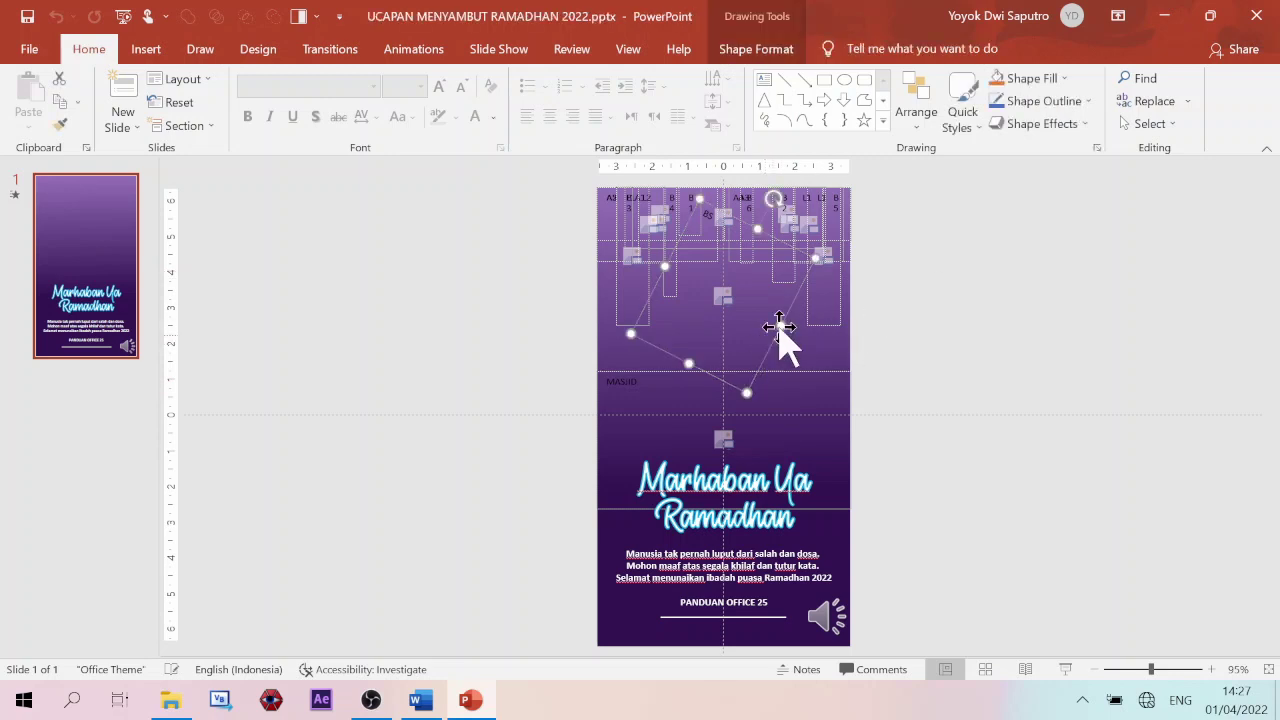
left_click(748, 50)
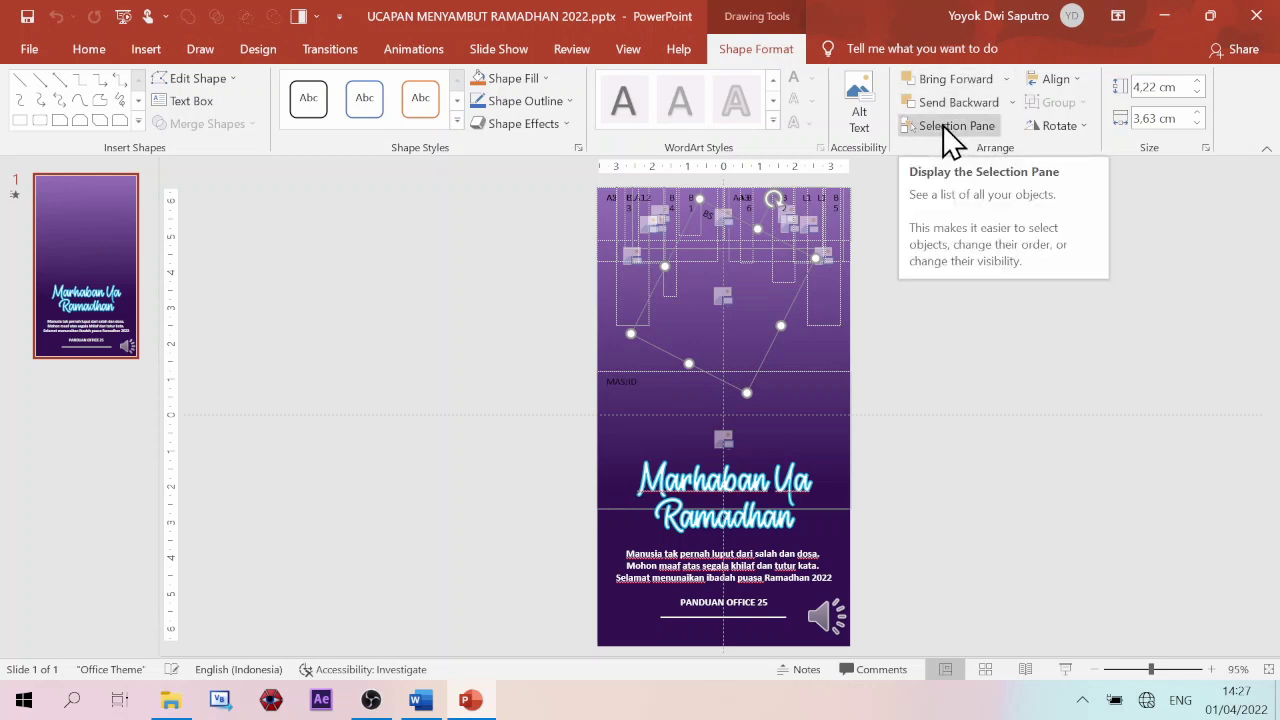
left_click(945, 126)
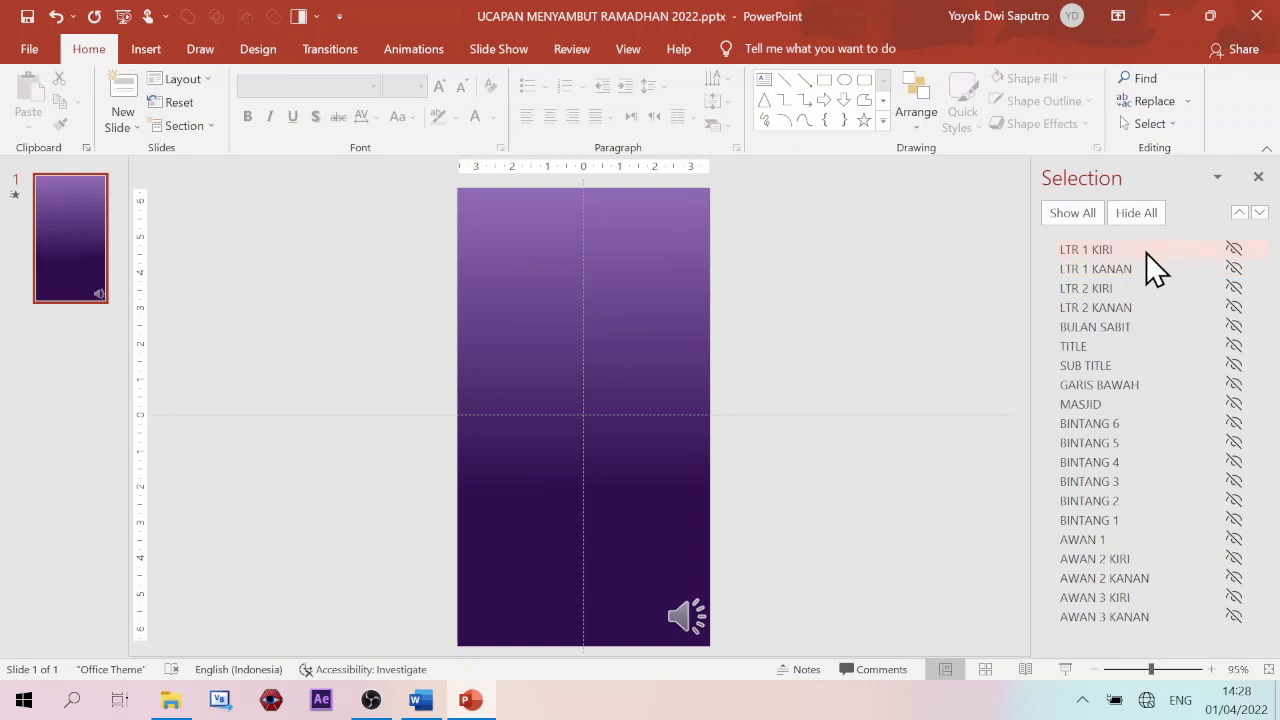
- Insert LENTERA 1.png from Downloads\GAMBAR into the LTR 1 KIRI placeholder, then hide it
left_click(1233, 250)
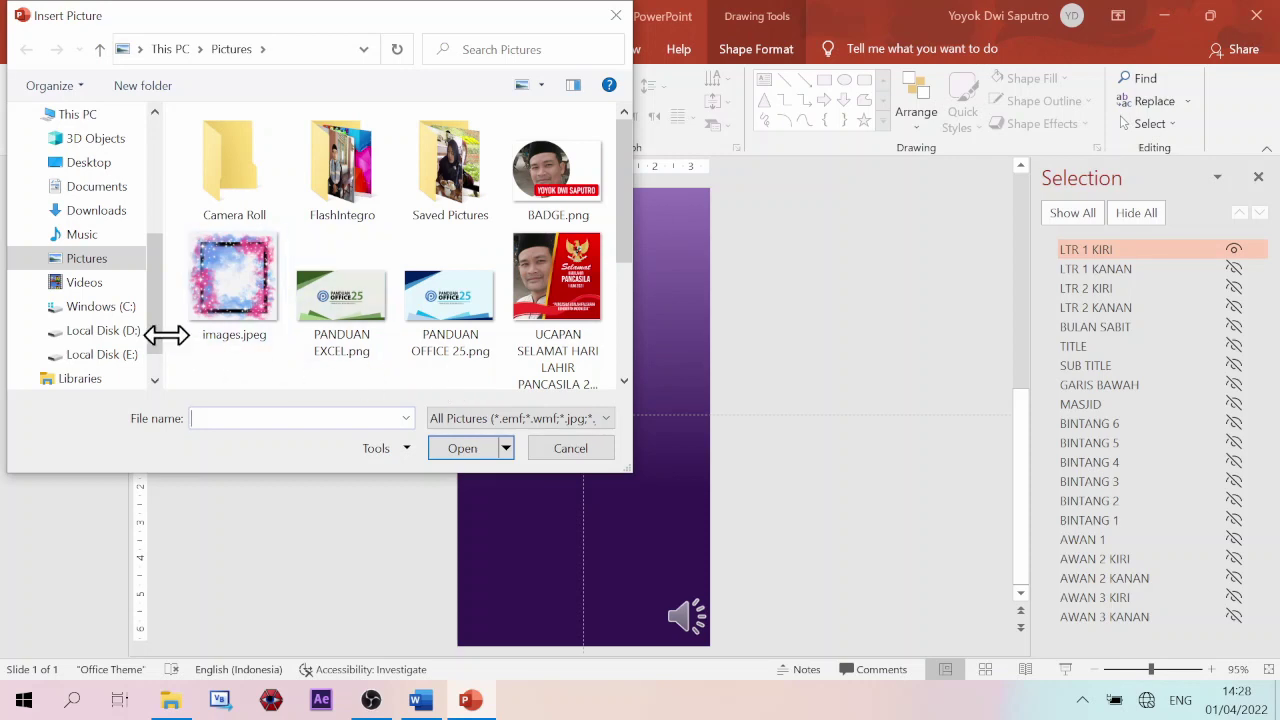
left_click(84, 212)
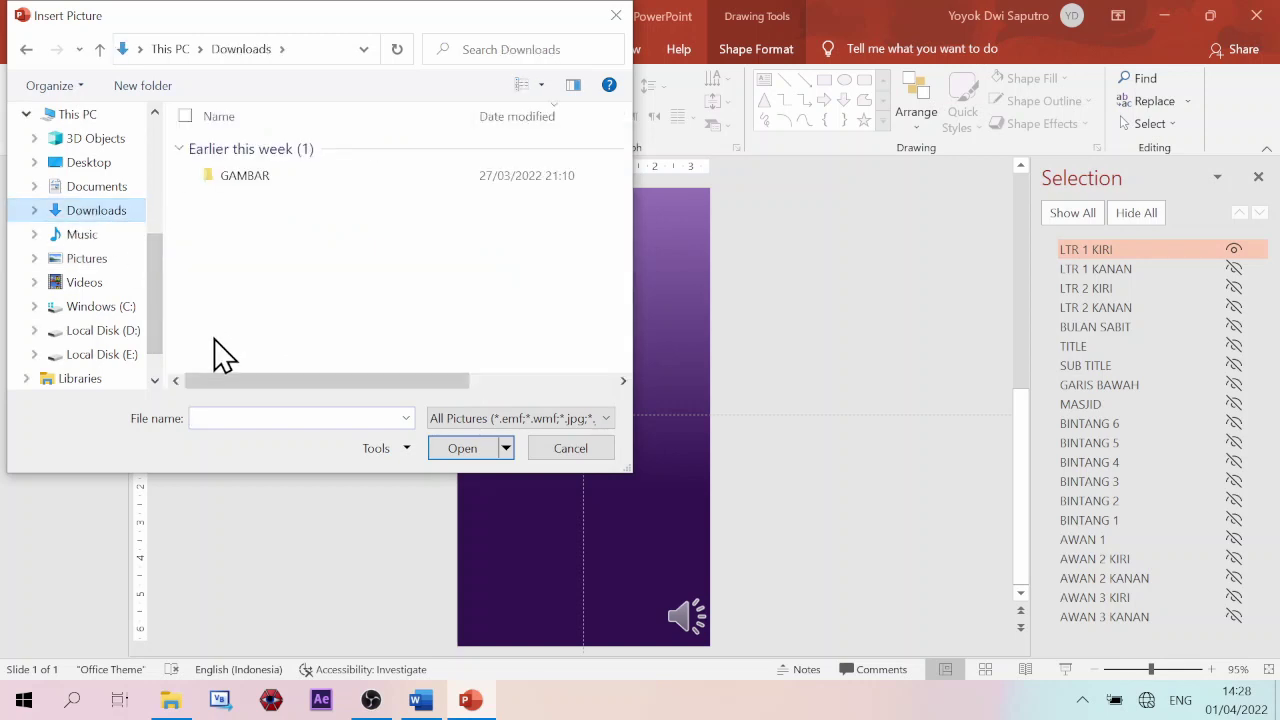
double_click(250, 178)
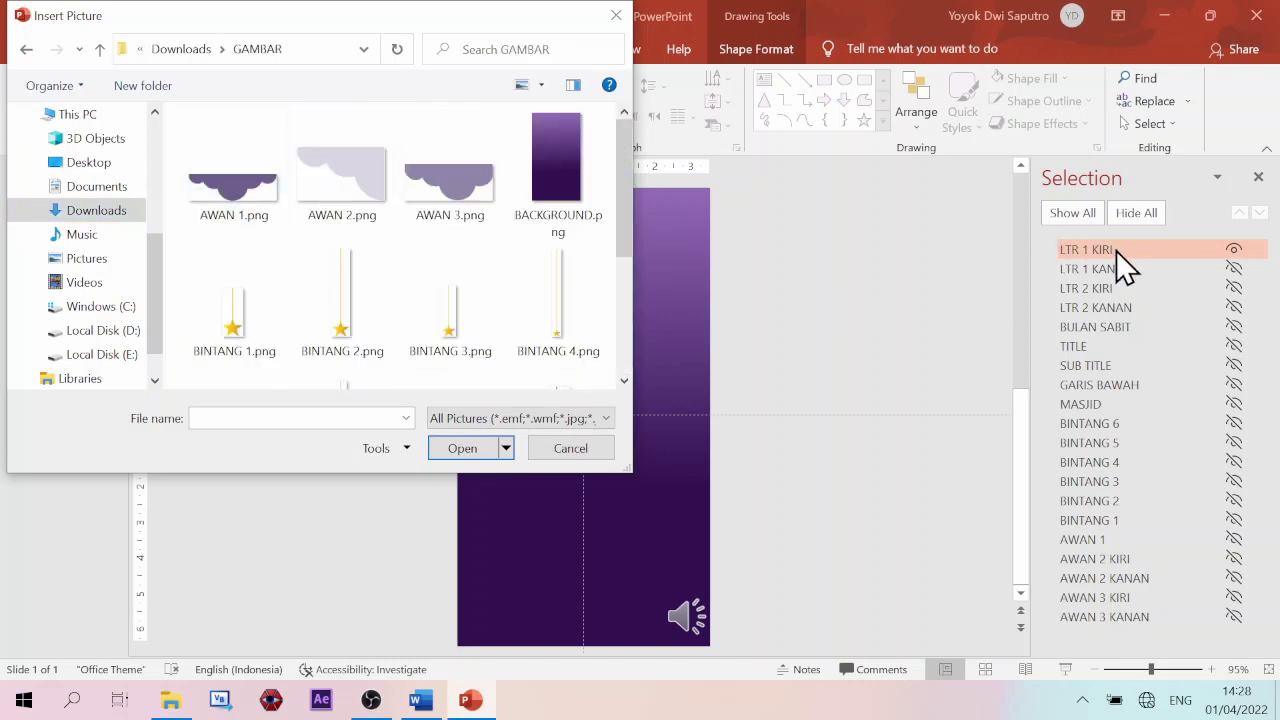
left_click_drag(627, 212, 636, 333)
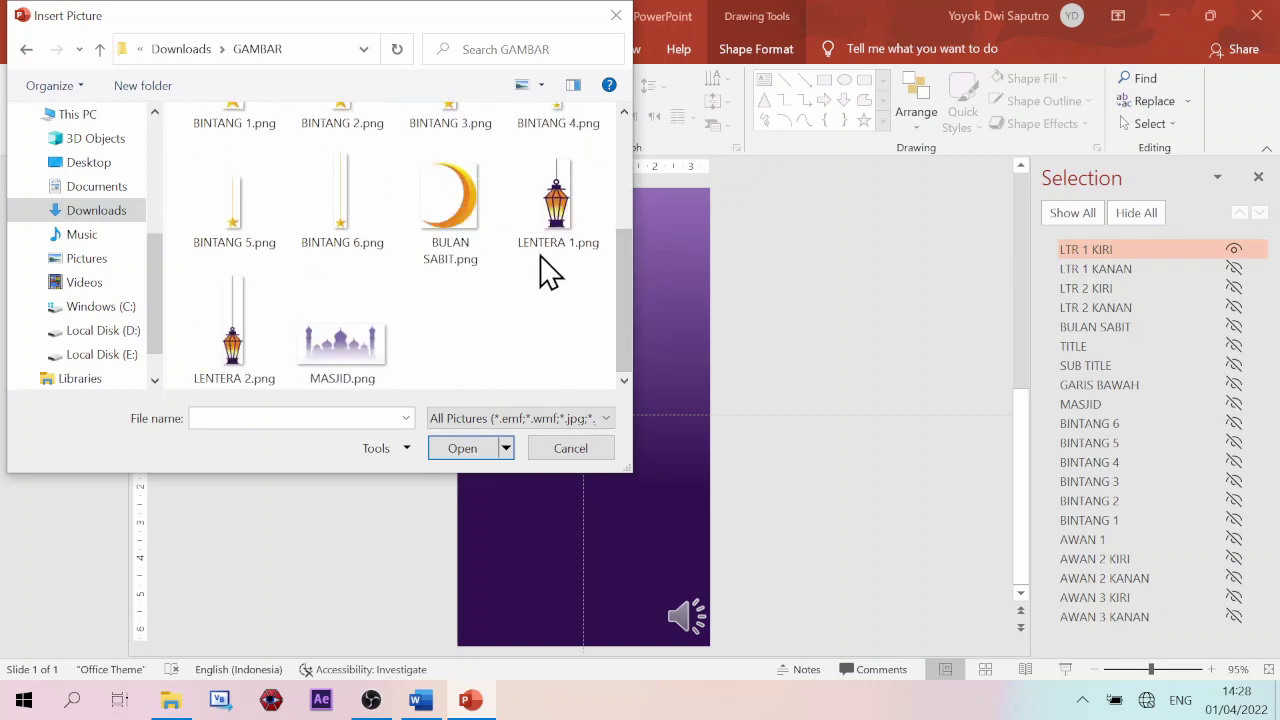
left_click(563, 228)
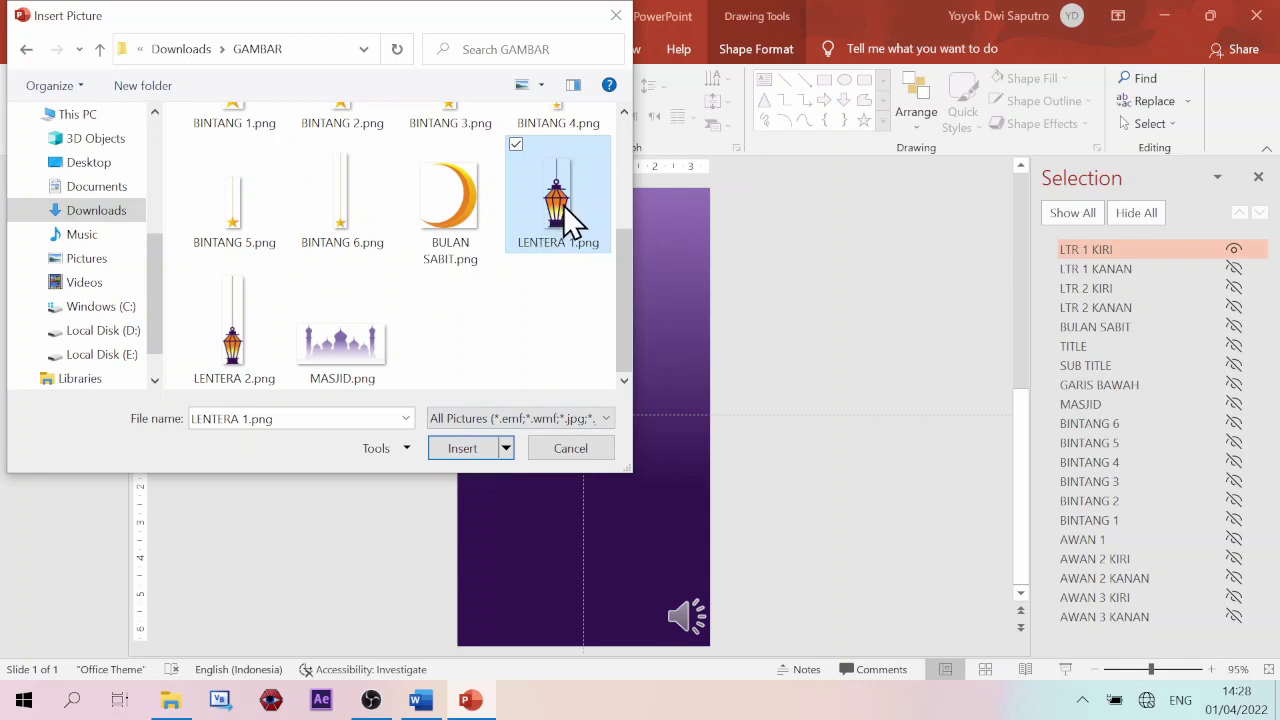
left_click(459, 448)
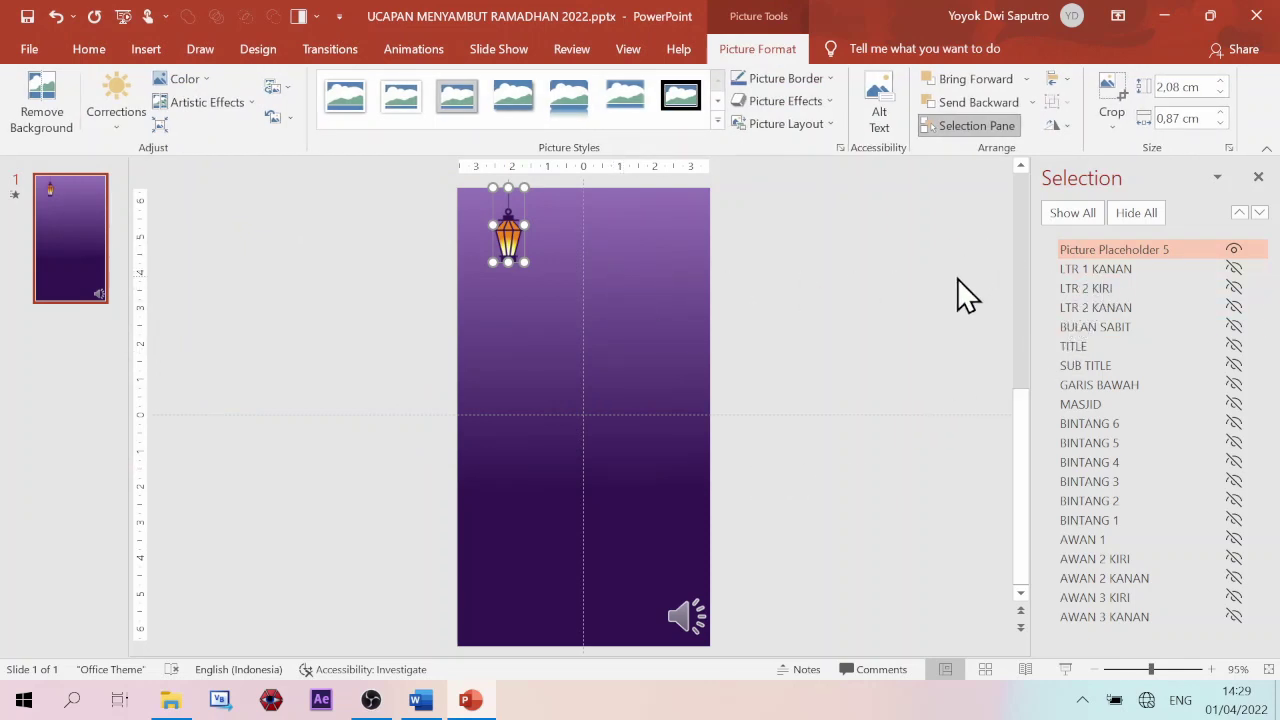
left_click(1233, 250)
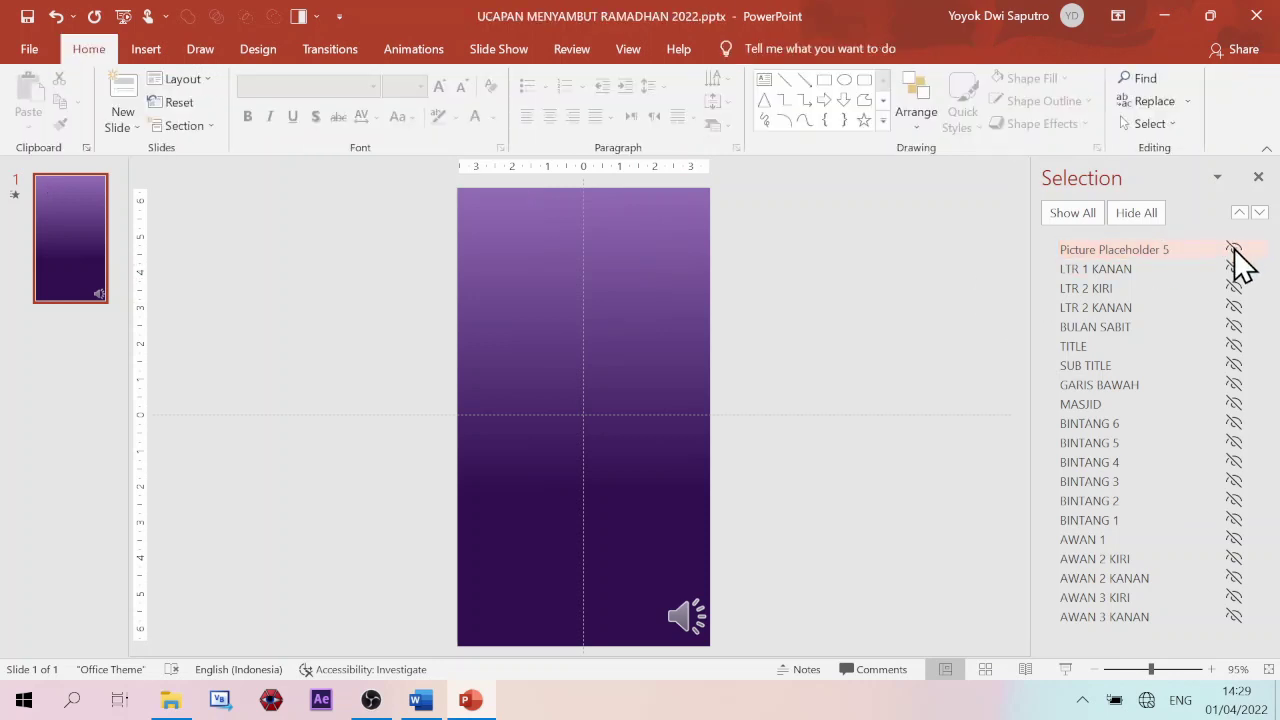
- Fill the LTR 1 KANAN placeholder with LENTERA 1.png and hide it
left_click(1119, 271)
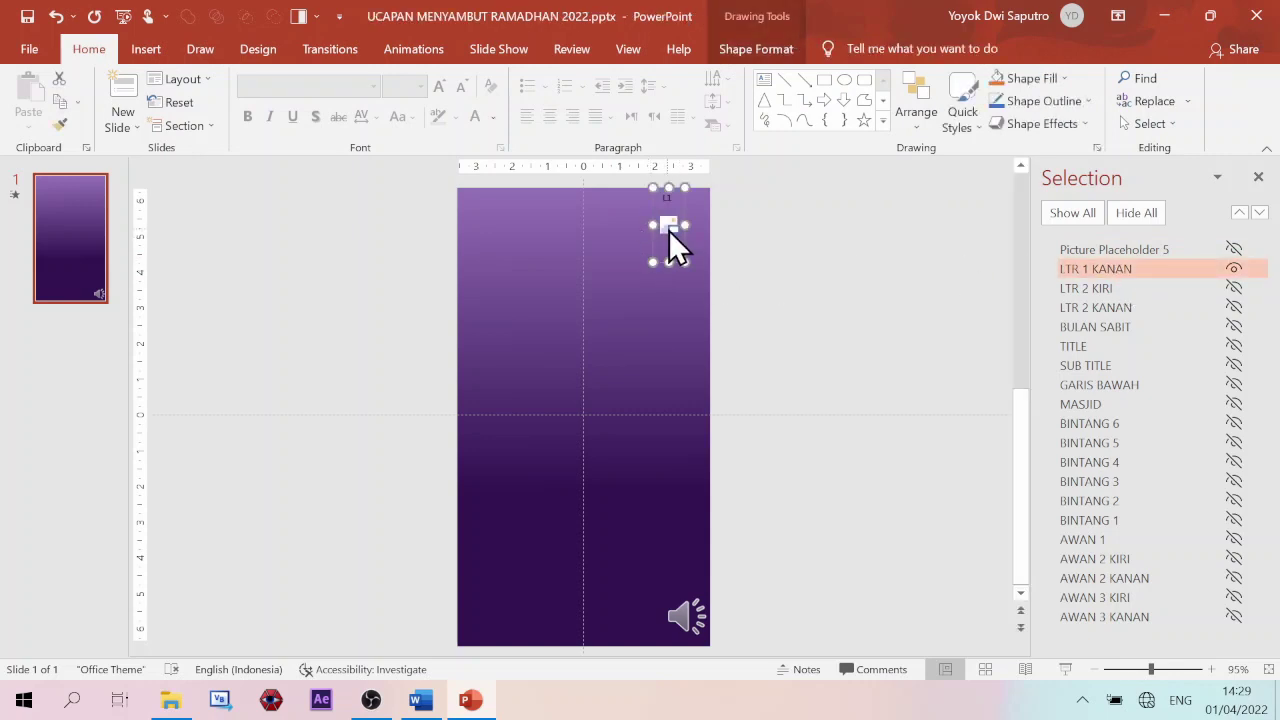
left_click(669, 224)
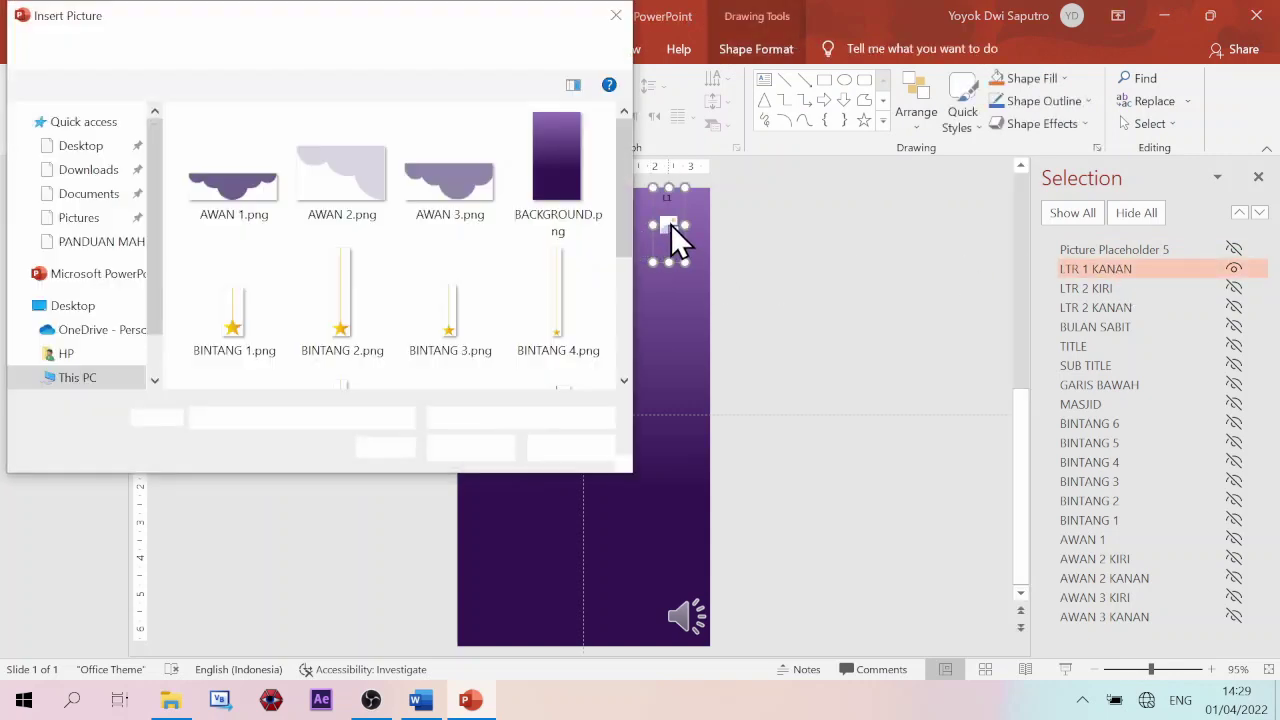
left_click_drag(623, 212, 628, 289)
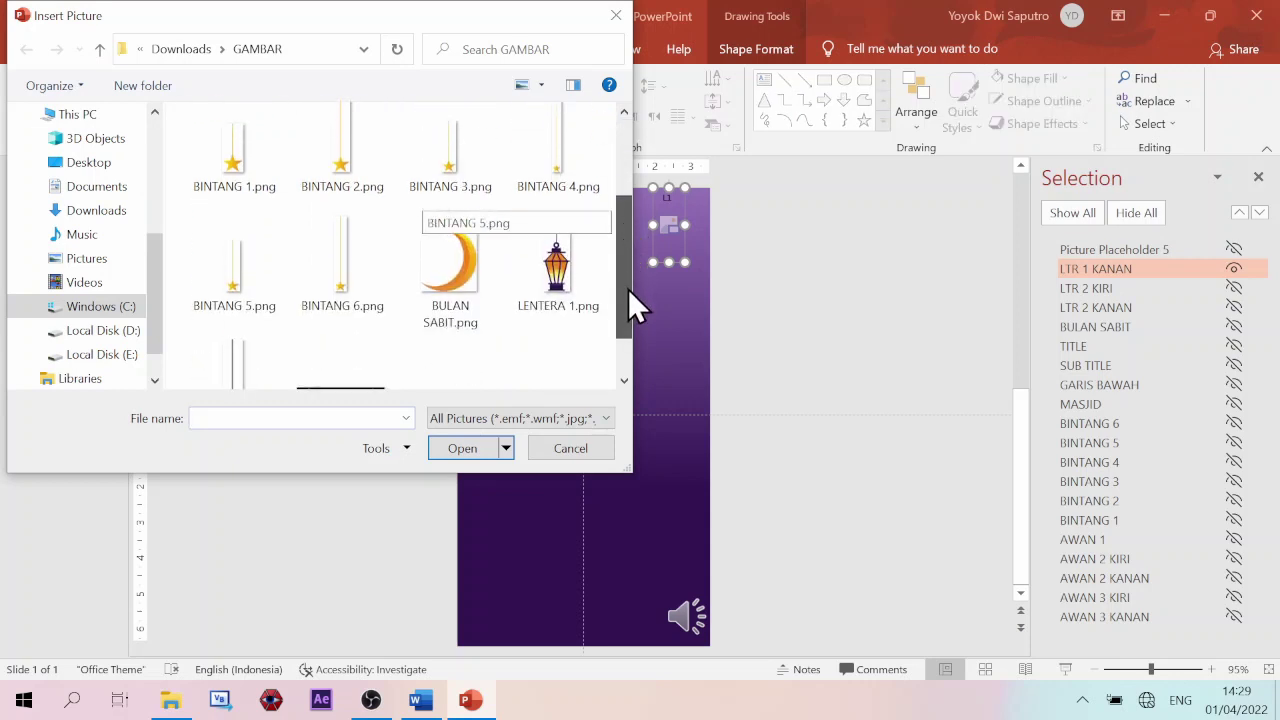
left_click(556, 268)
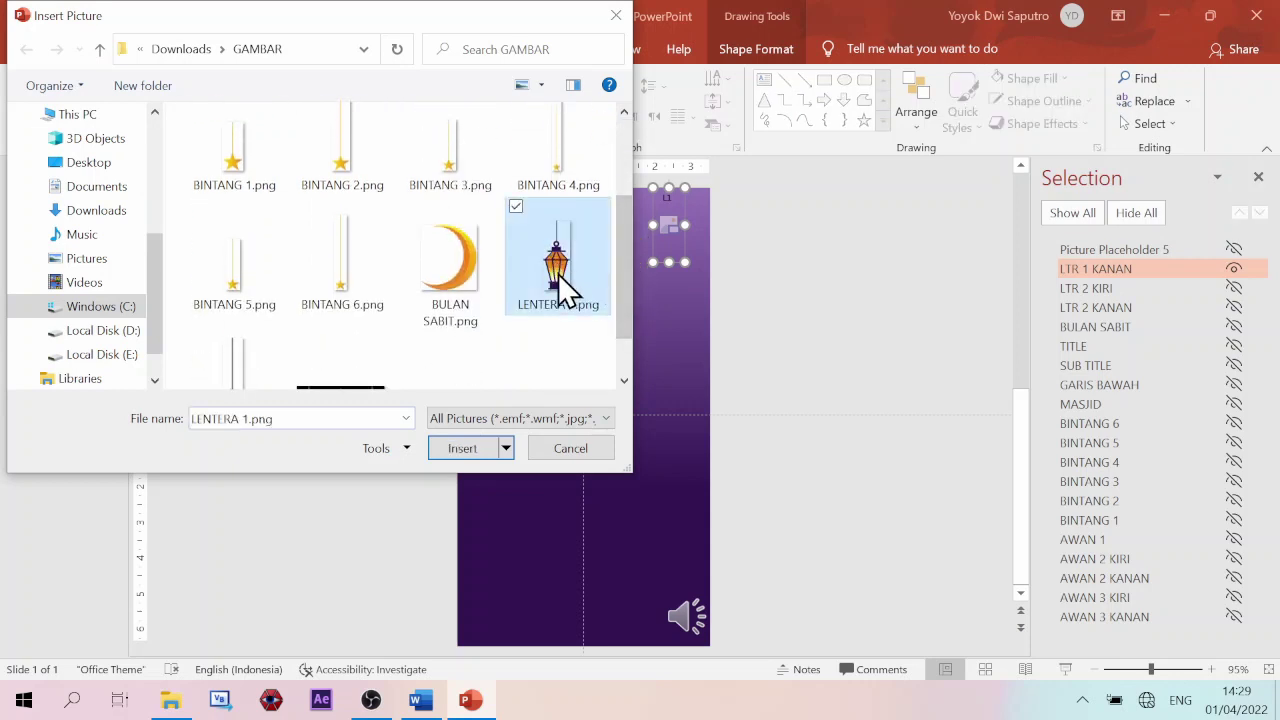
left_click(500, 455)
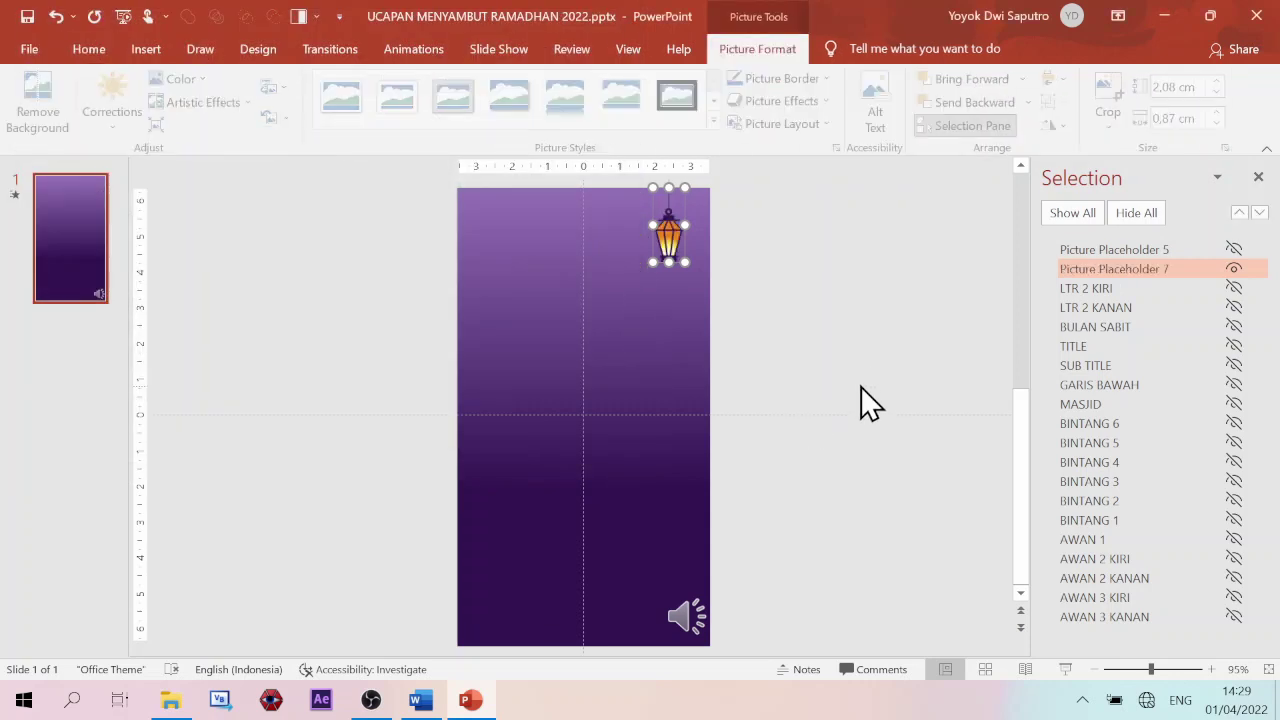
left_click(1233, 269)
- Fill the LTR 2 KIRI placeholder with LENTERA 2.png and hide it
left_click(1103, 291)
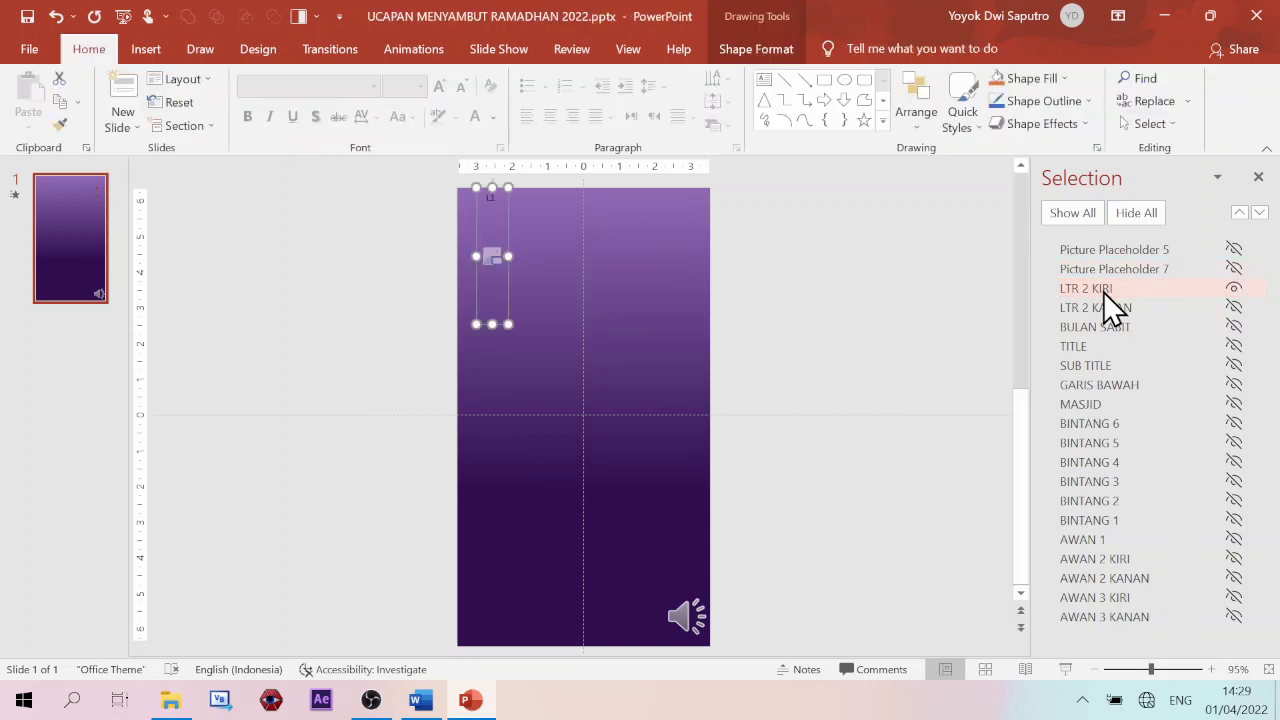
left_click(491, 257)
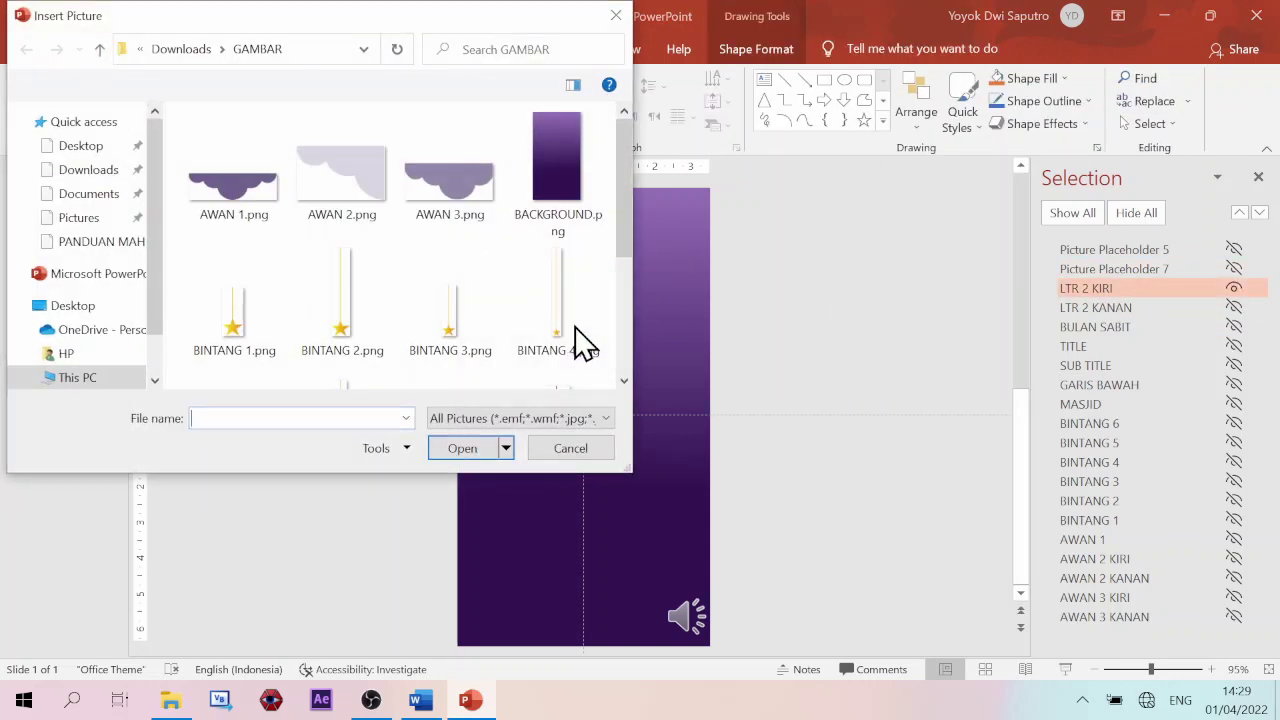
left_click_drag(627, 218, 630, 366)
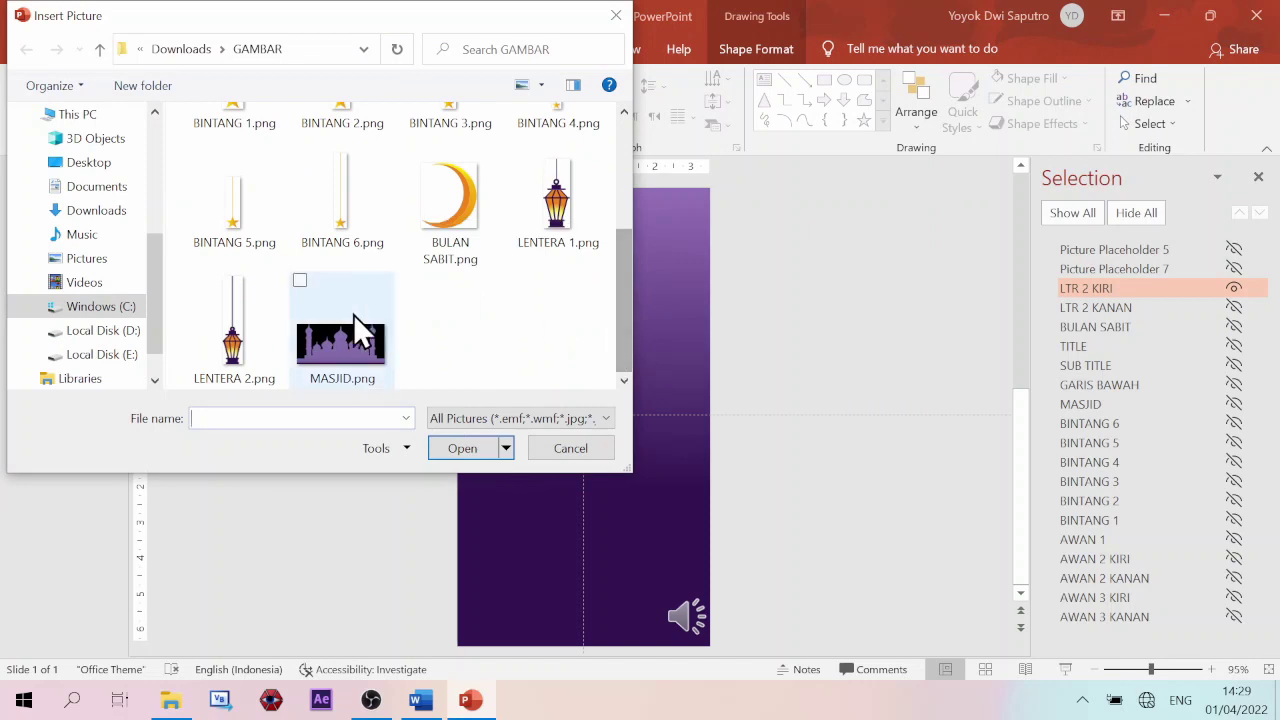
left_click(234, 352)
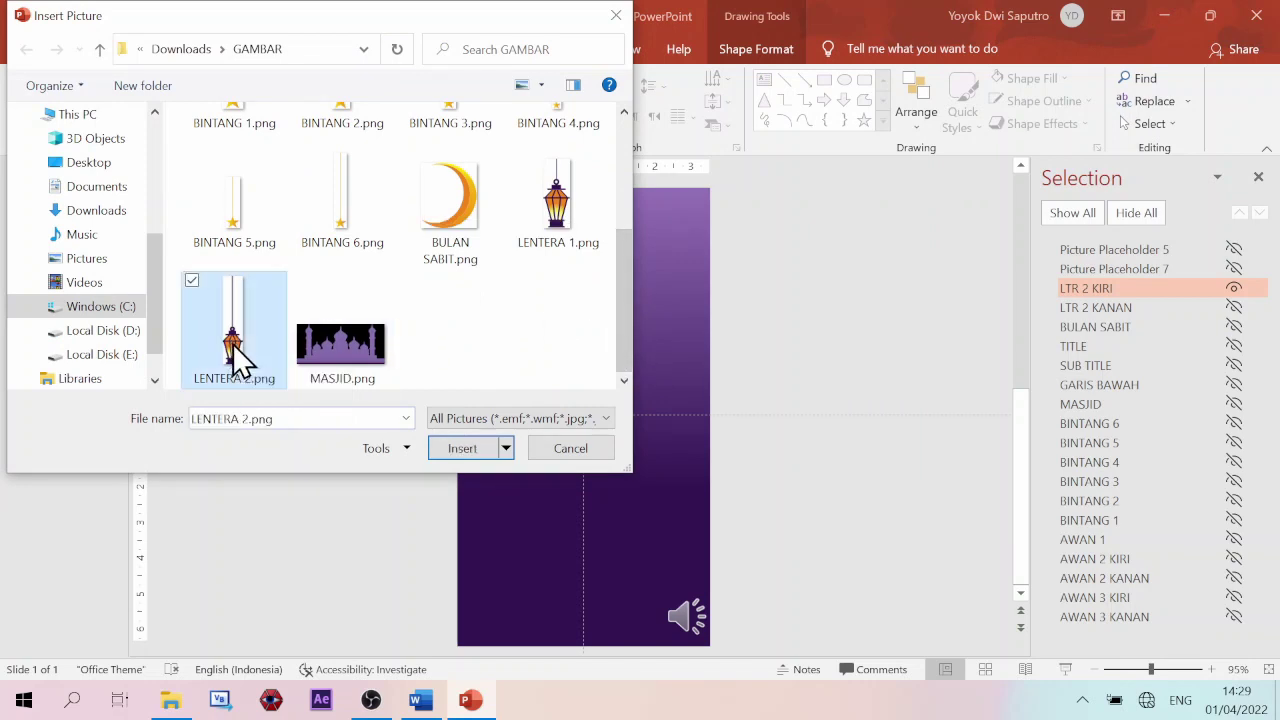
left_click(463, 448)
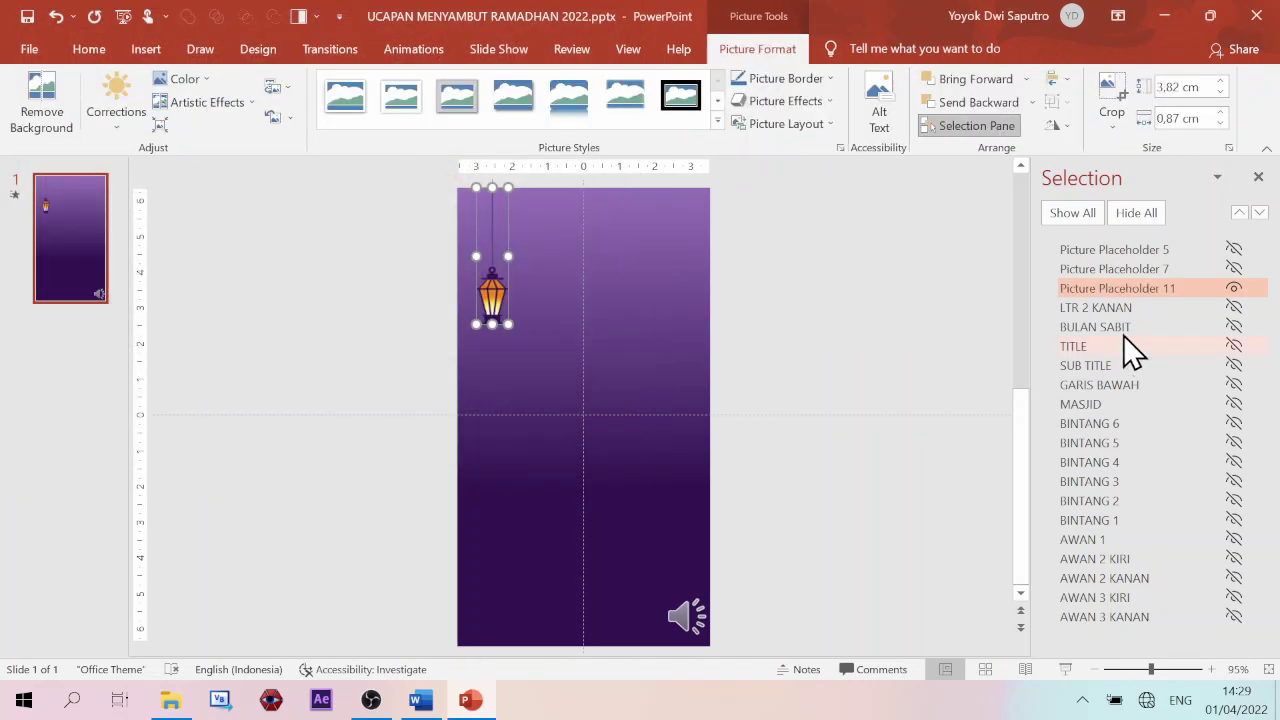
left_click(1234, 288)
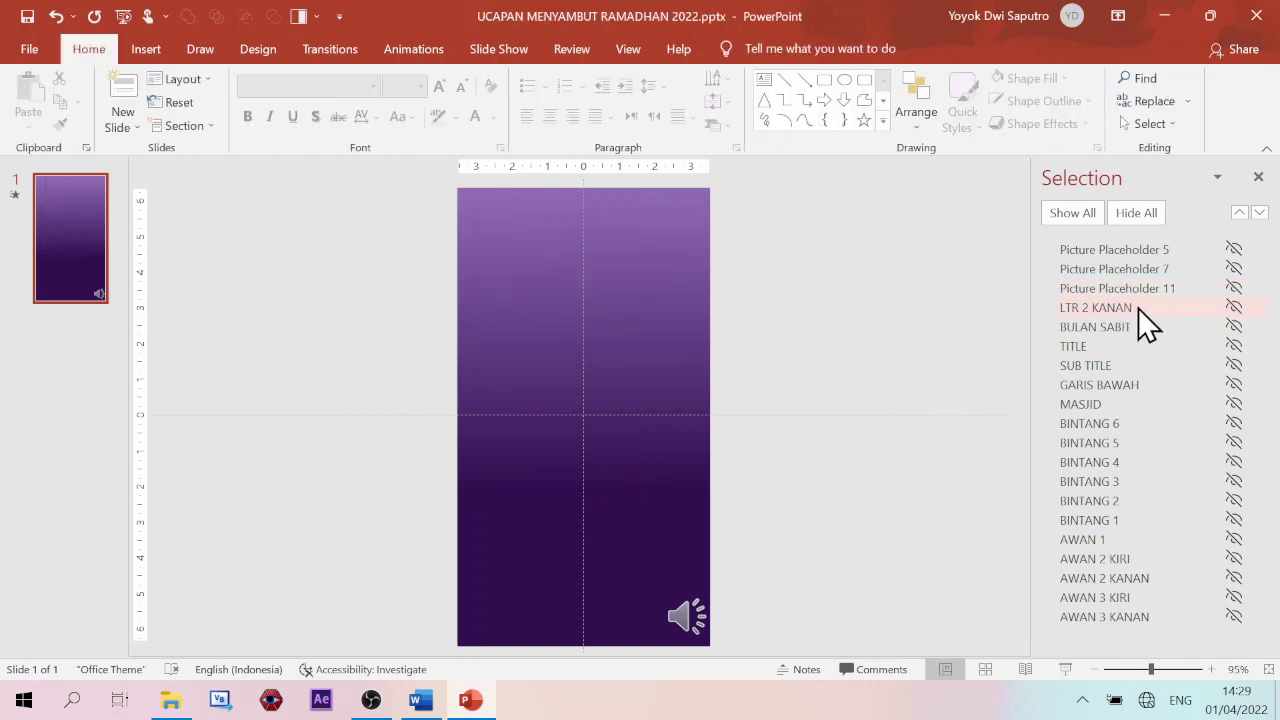
- Fill the right LTR 2 lantern placeholder with LENTERA 2.png and hide it
left_click(1140, 308)
left_click(1234, 307)
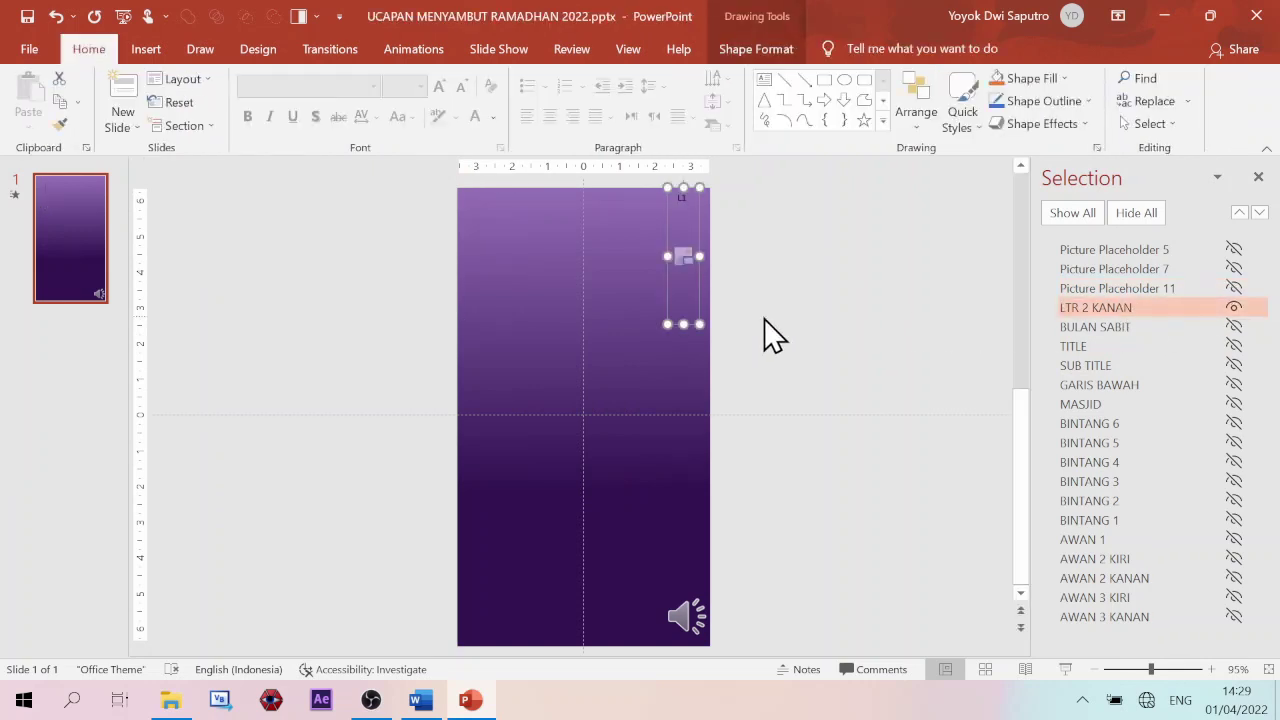
left_click(681, 254)
left_click_drag(619, 210, 603, 337)
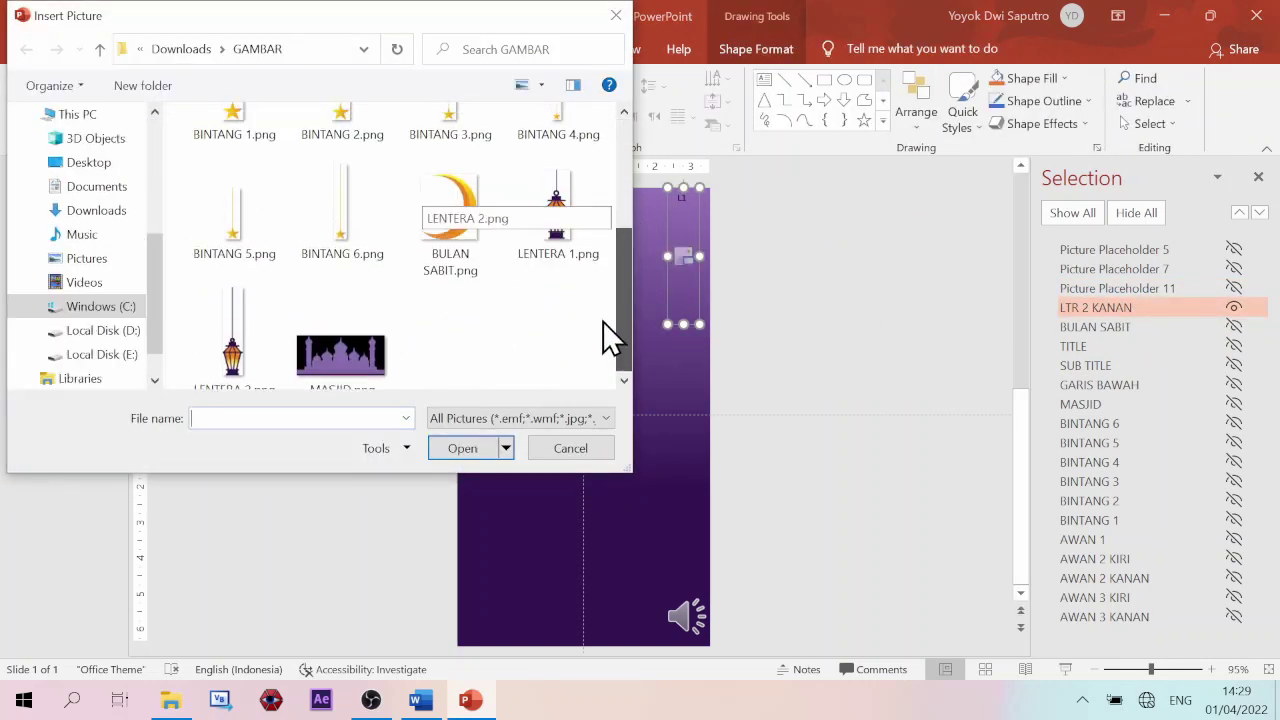
left_click(230, 348)
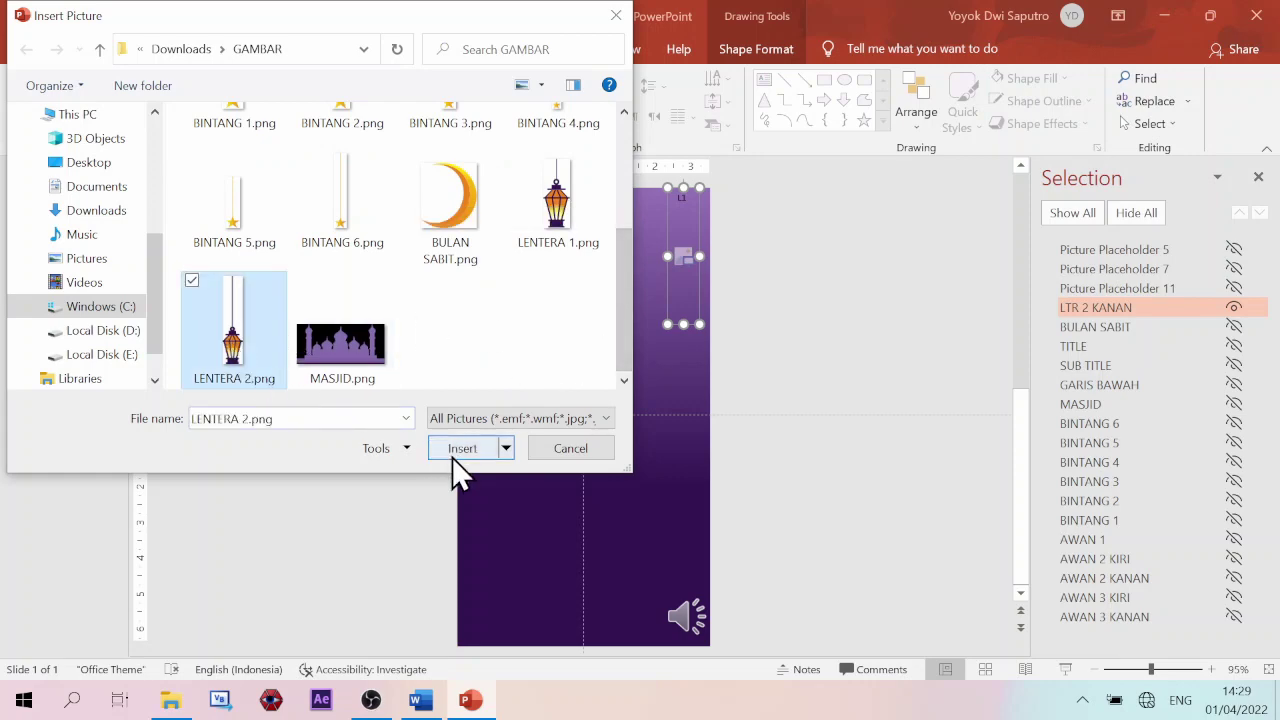
left_click(462, 450)
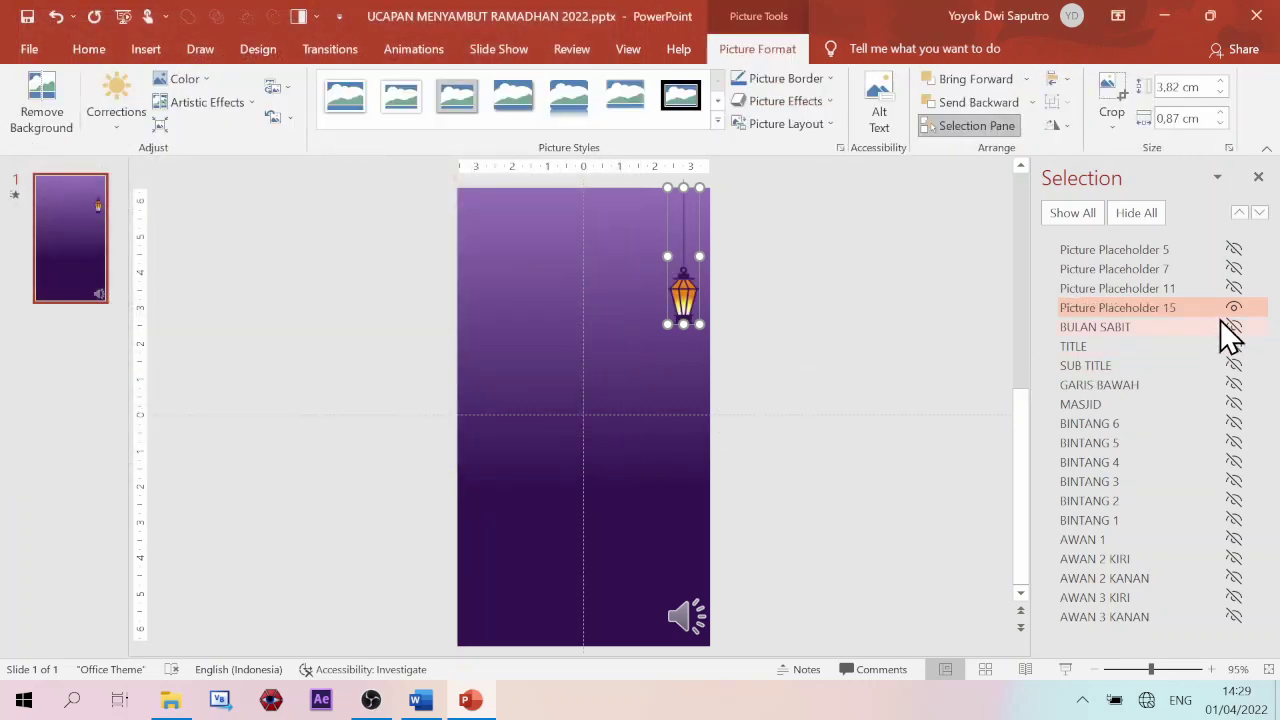
left_click(1235, 308)
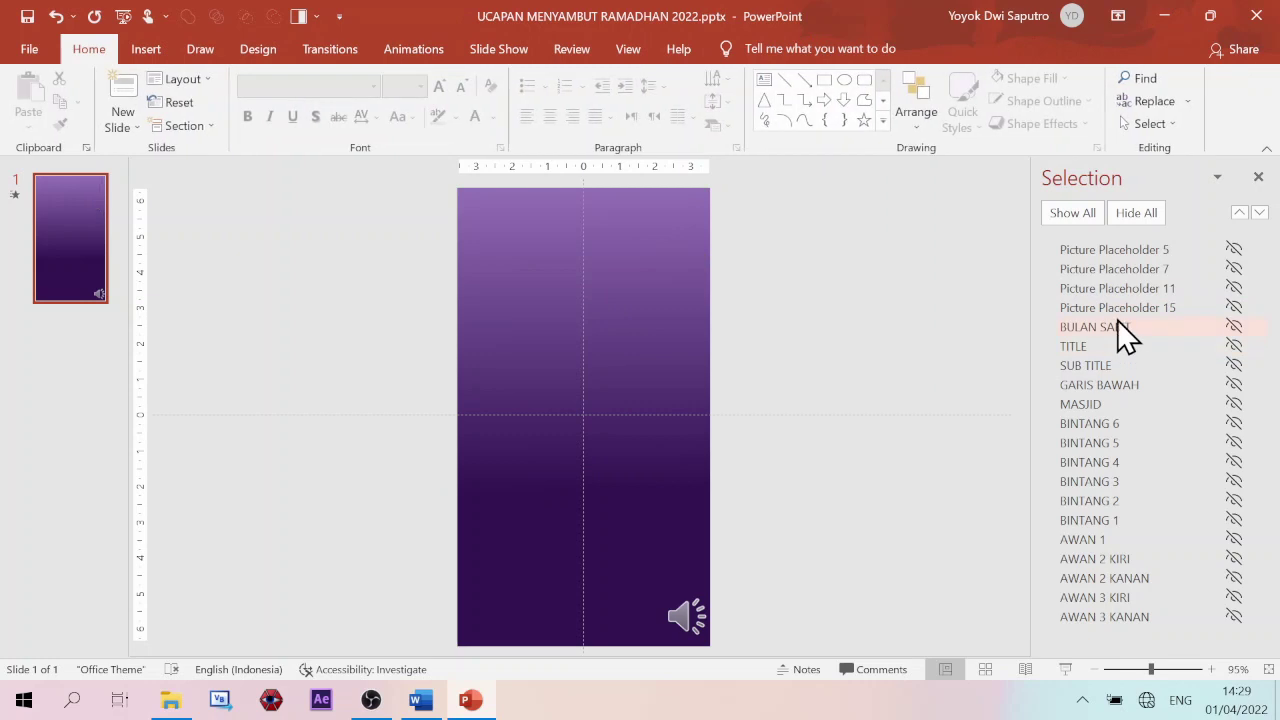
- Fill the crescent moon placeholder with BULAN SABIT.png and hide it
left_click(1151, 327)
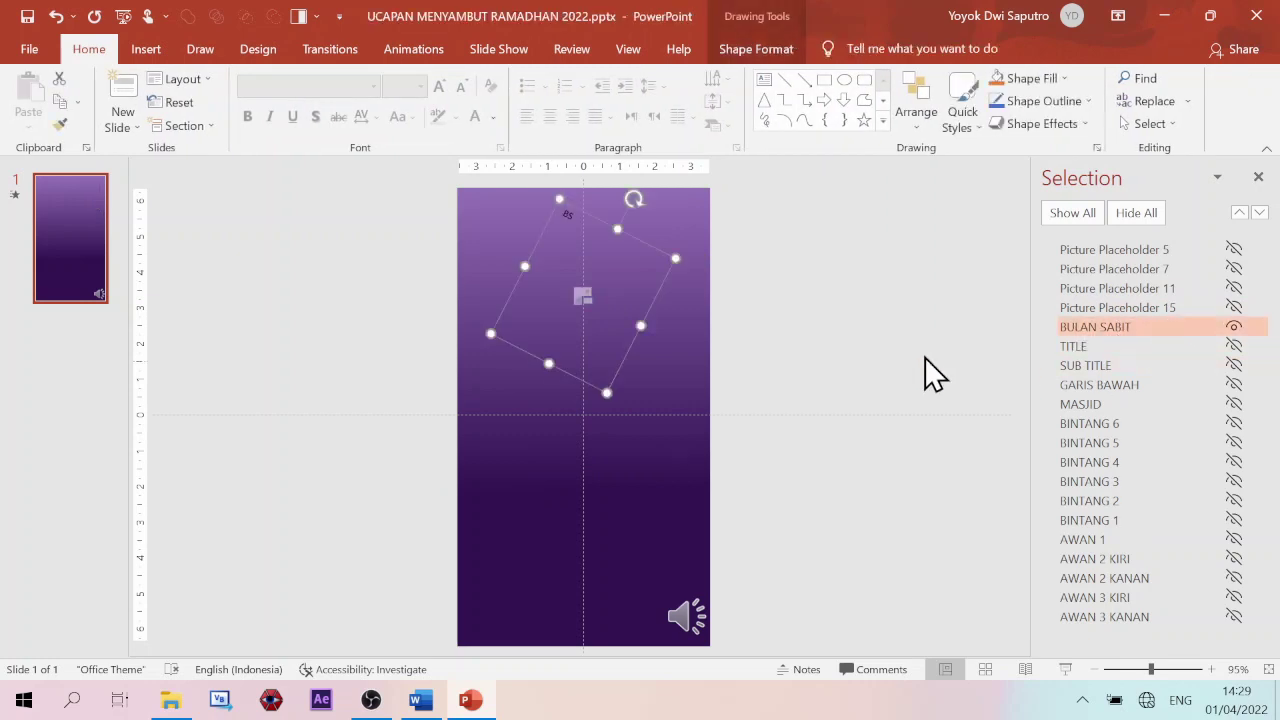
left_click(583, 296)
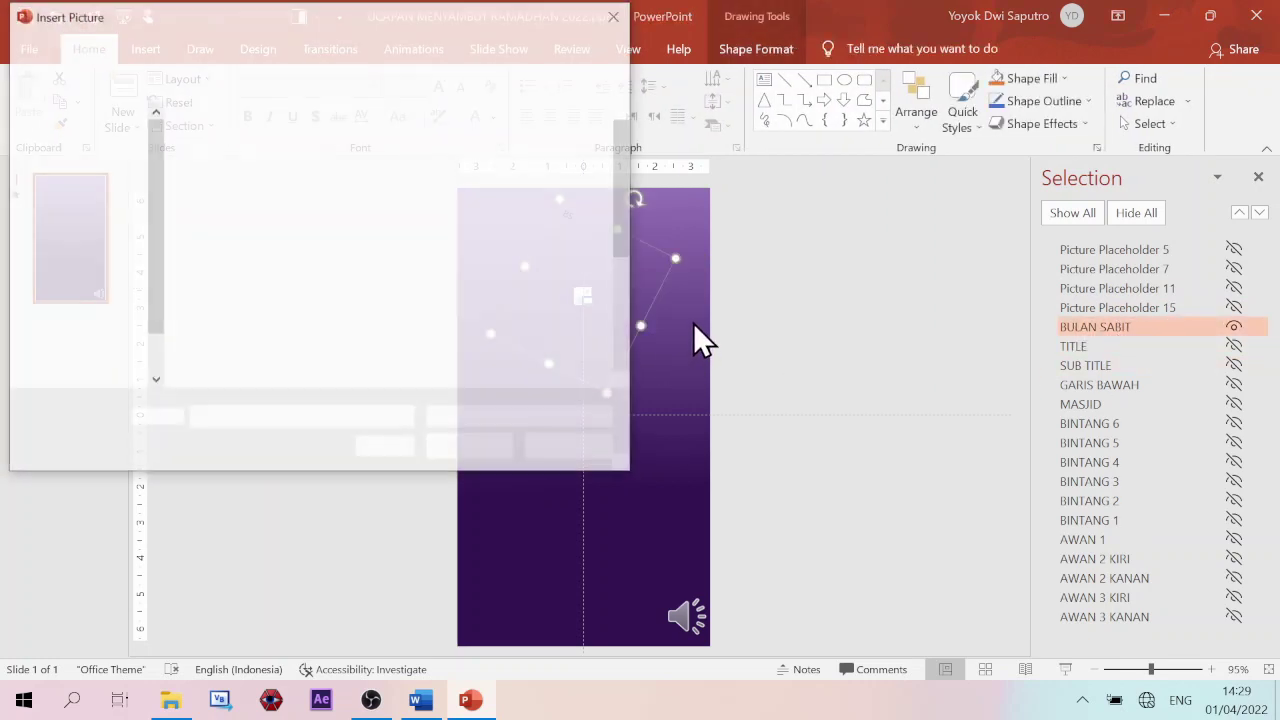
left_click_drag(625, 202, 630, 296)
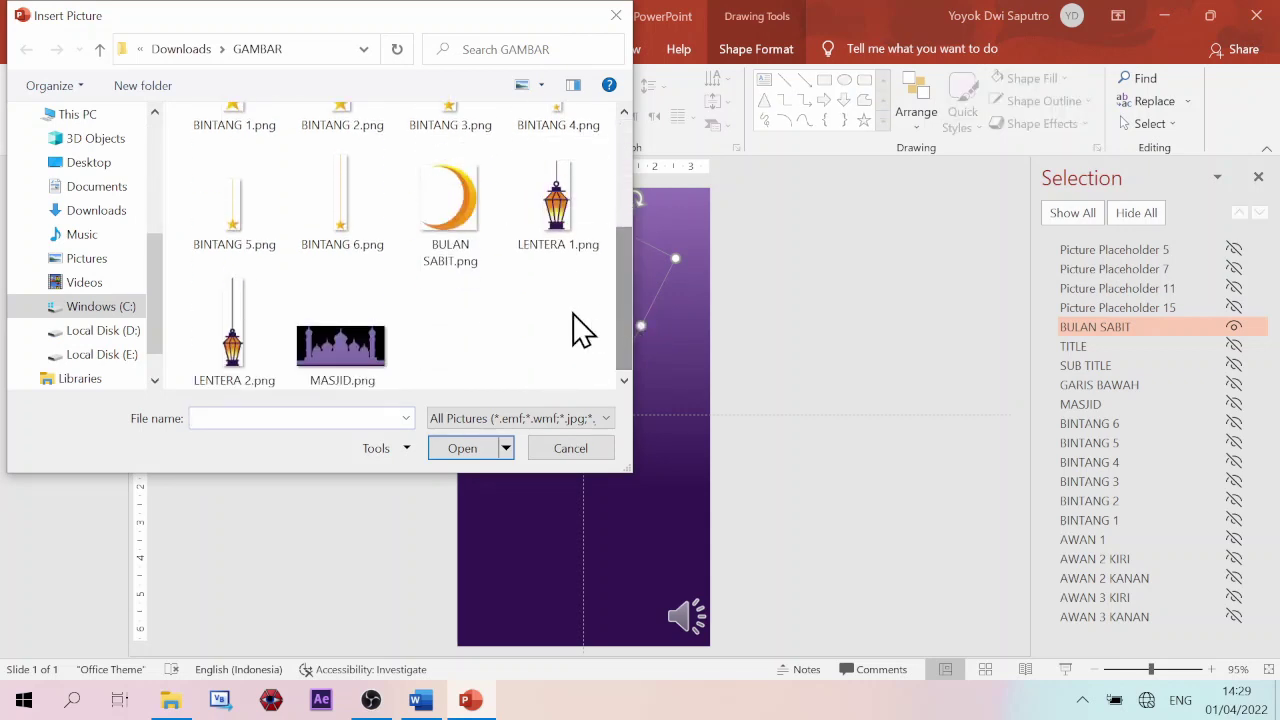
left_click(454, 212)
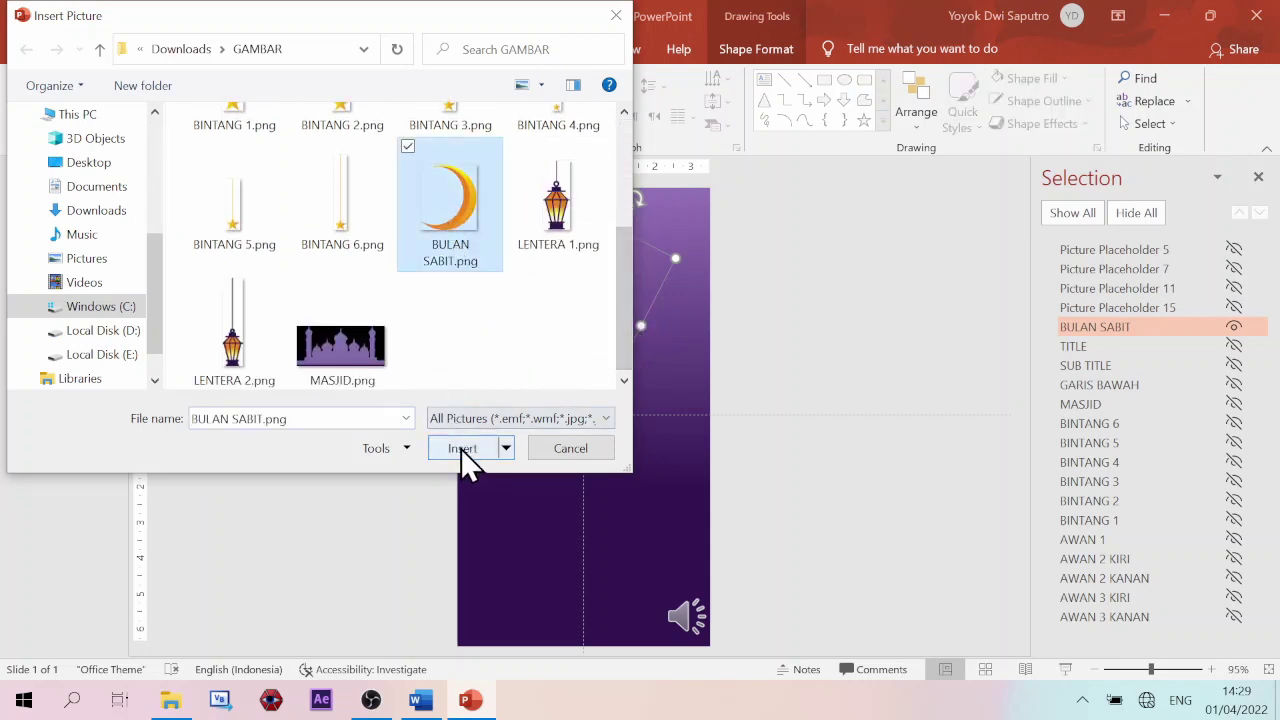
left_click(488, 456)
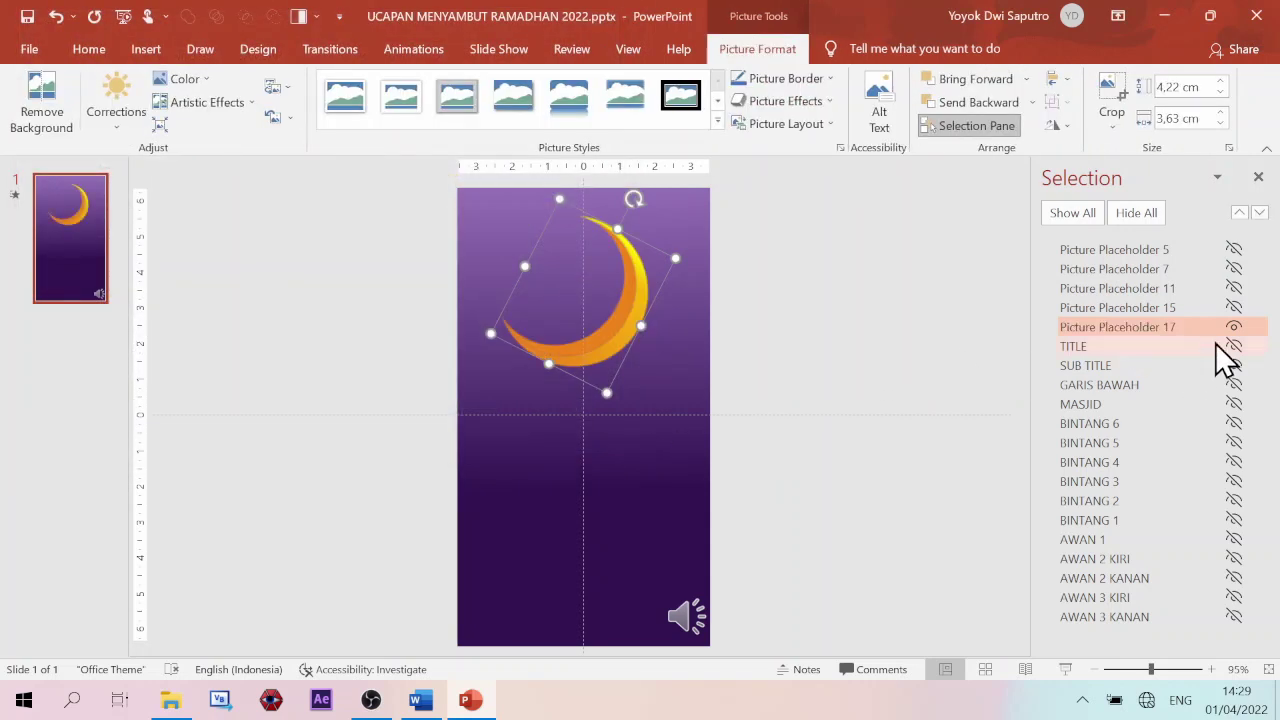
left_click(1234, 327)
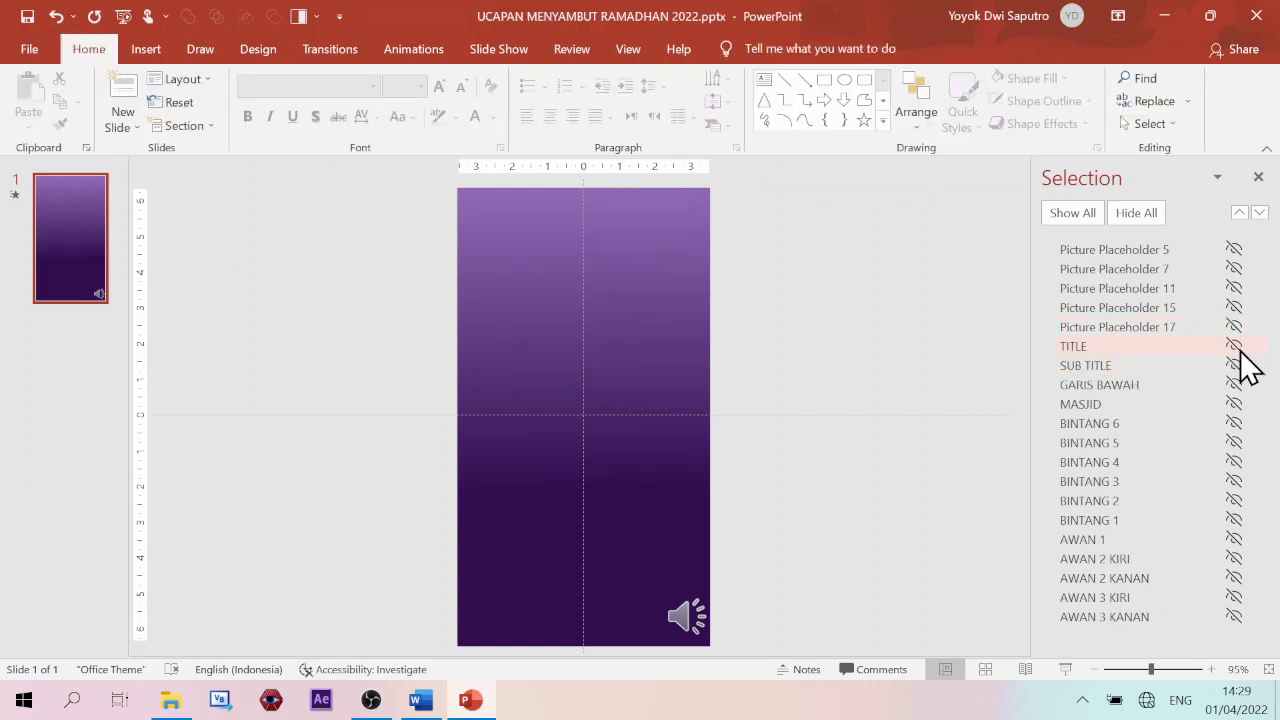
left_click(1146, 347)
left_click(1139, 366)
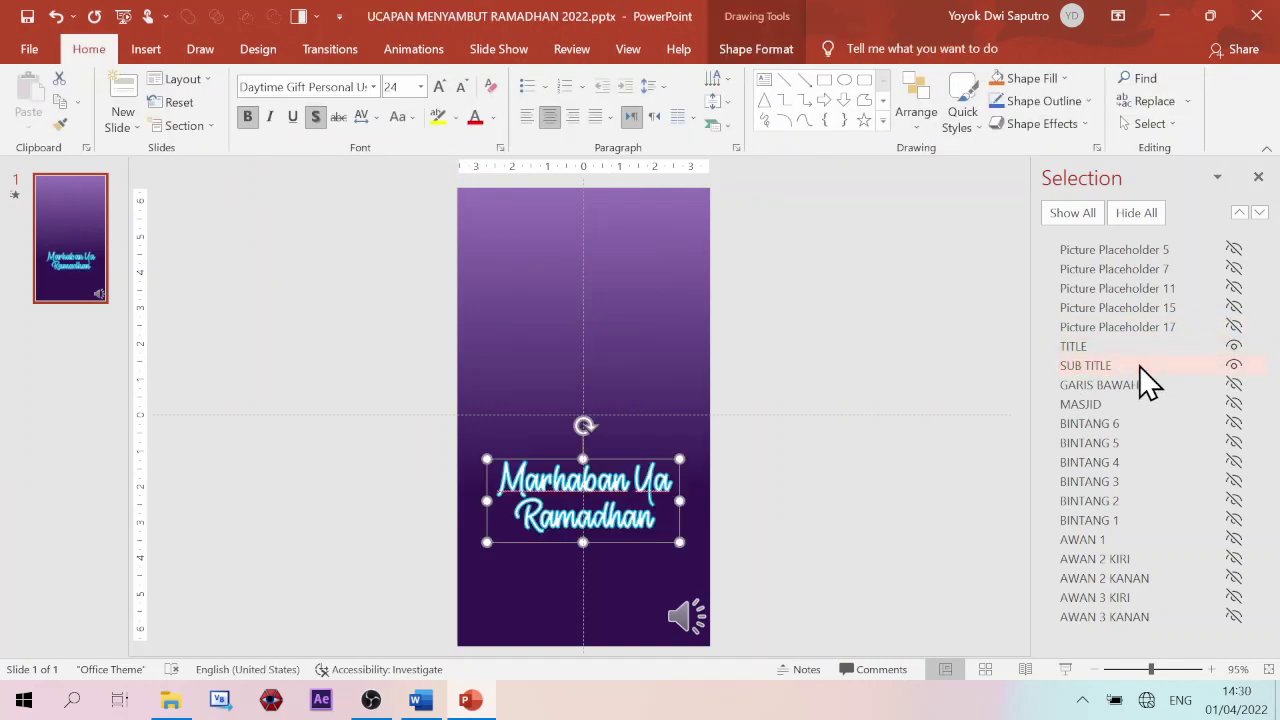
left_click(1139, 366)
left_click(1148, 385)
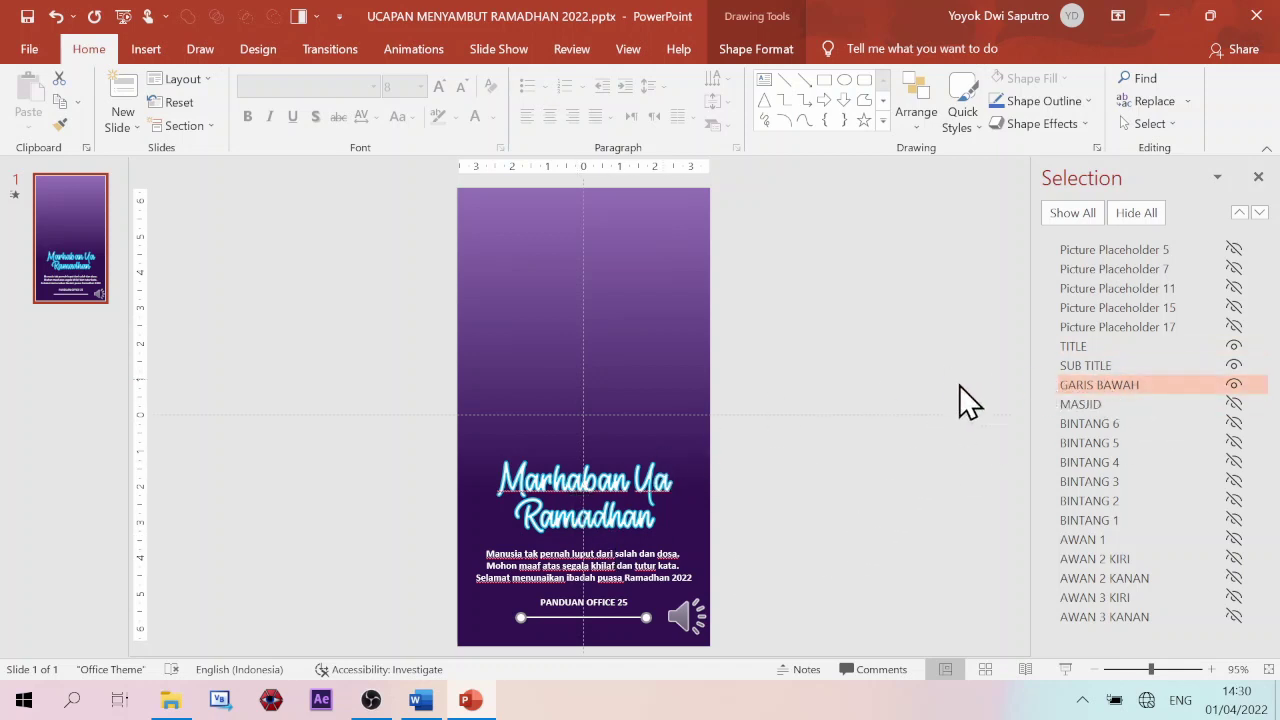
left_click(1234, 386)
left_click(1234, 365)
left_click(1234, 346)
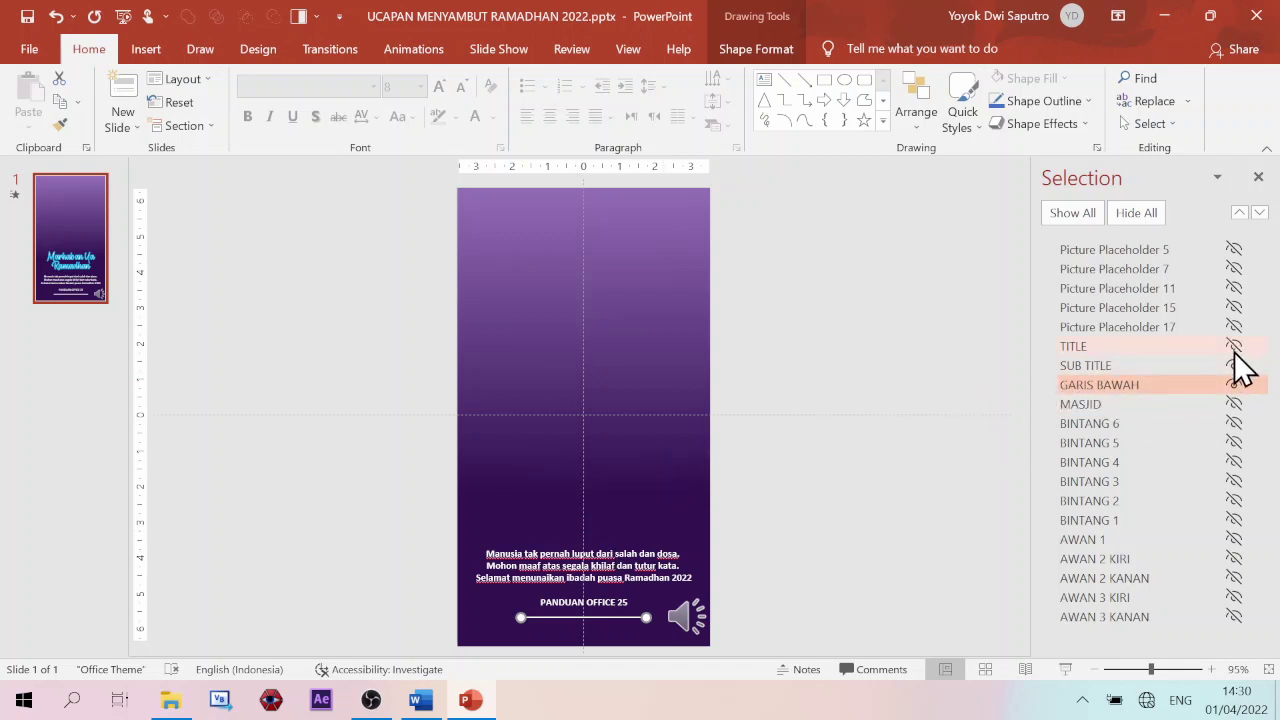
left_click(1234, 365)
left_click(1234, 385)
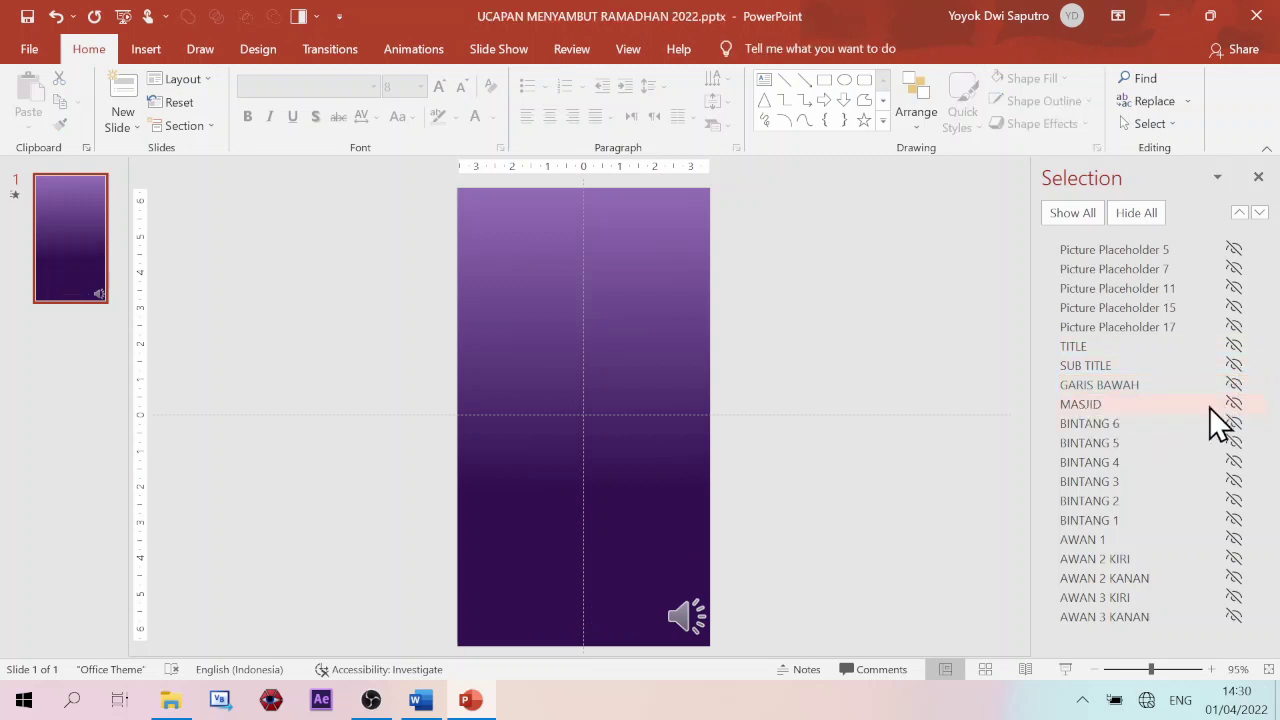
- Insert MASJID.png into the mosque placeholder and hide it, then show the BINTANG 6 placeholder
left_click(1117, 404)
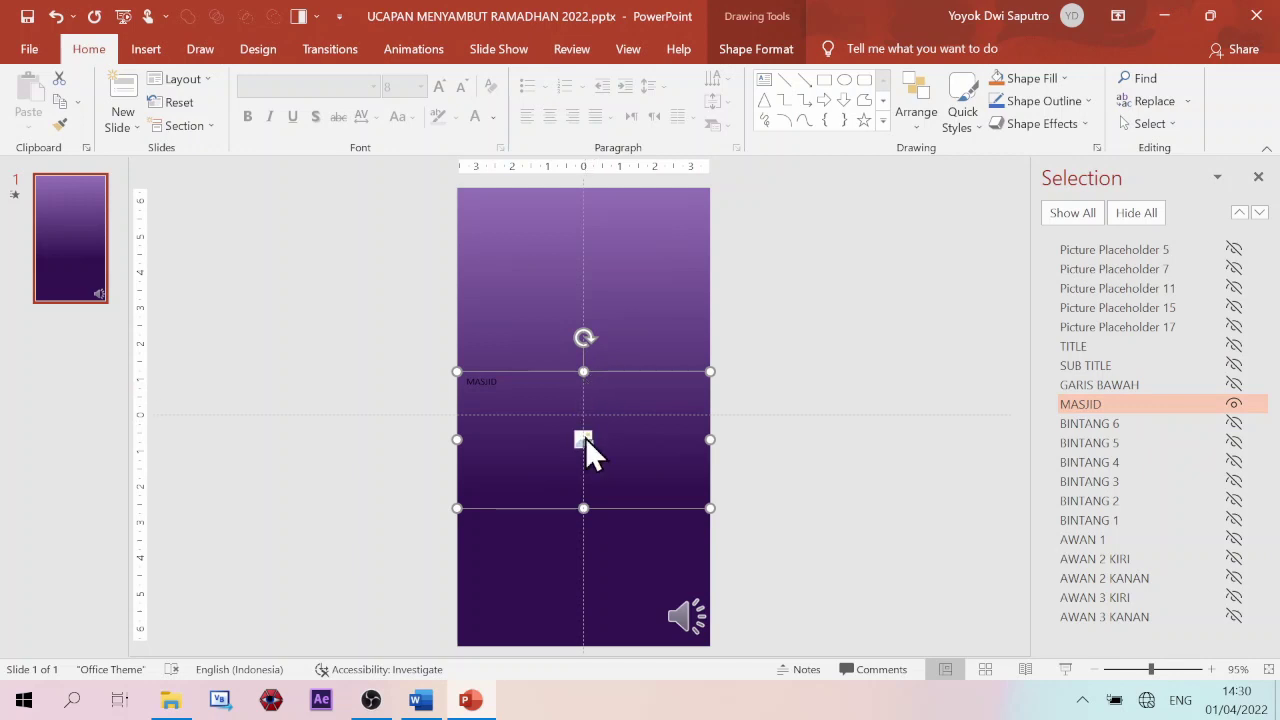
left_click(585, 442)
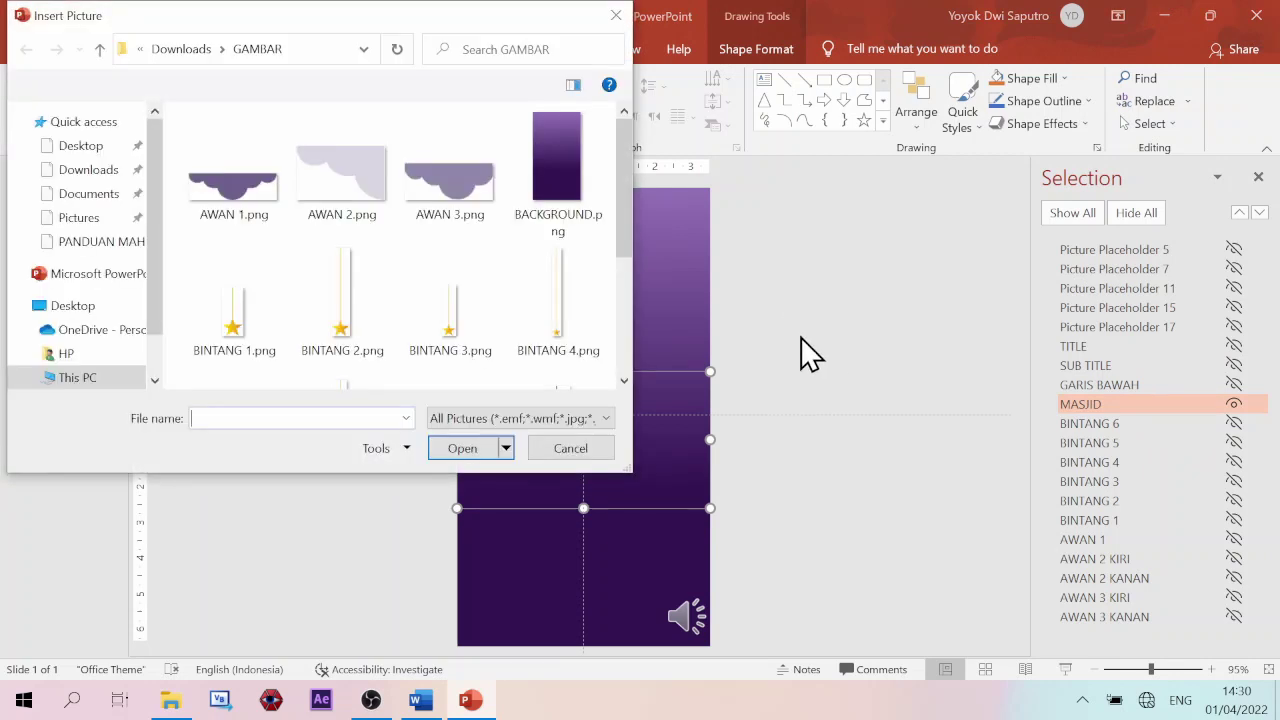
left_click_drag(623, 240, 630, 355)
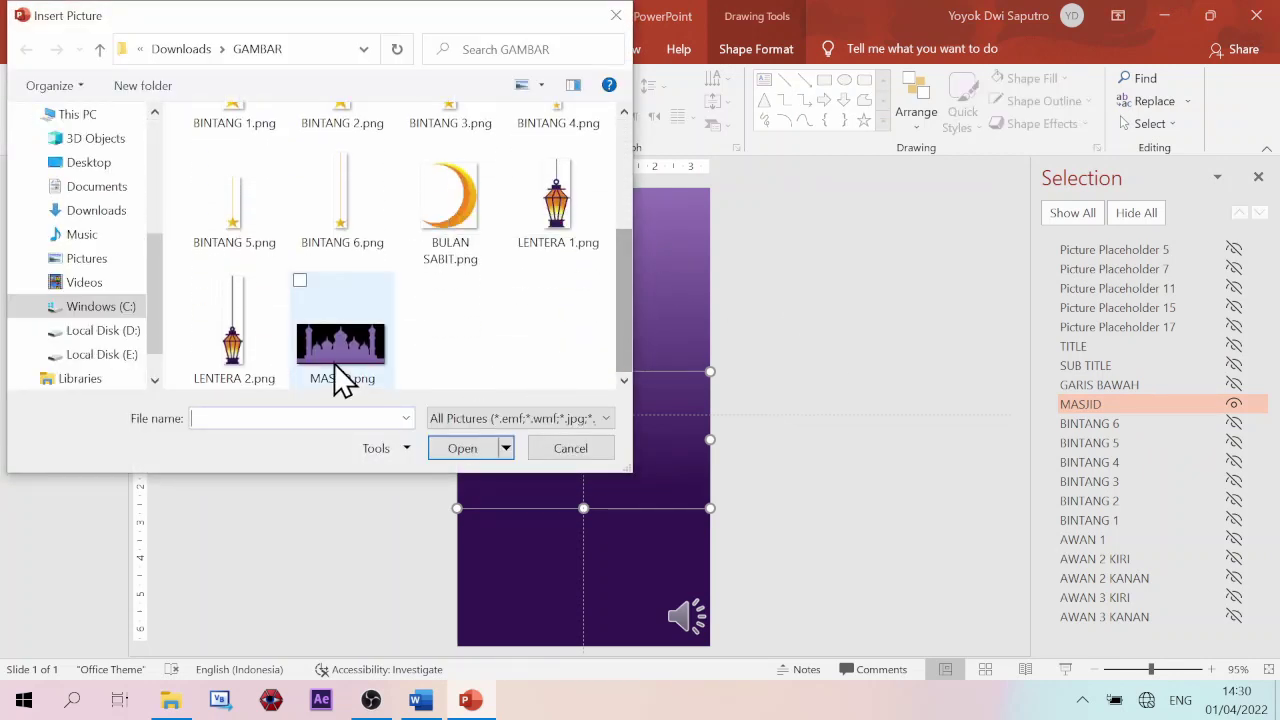
left_click(345, 365)
left_click(452, 447)
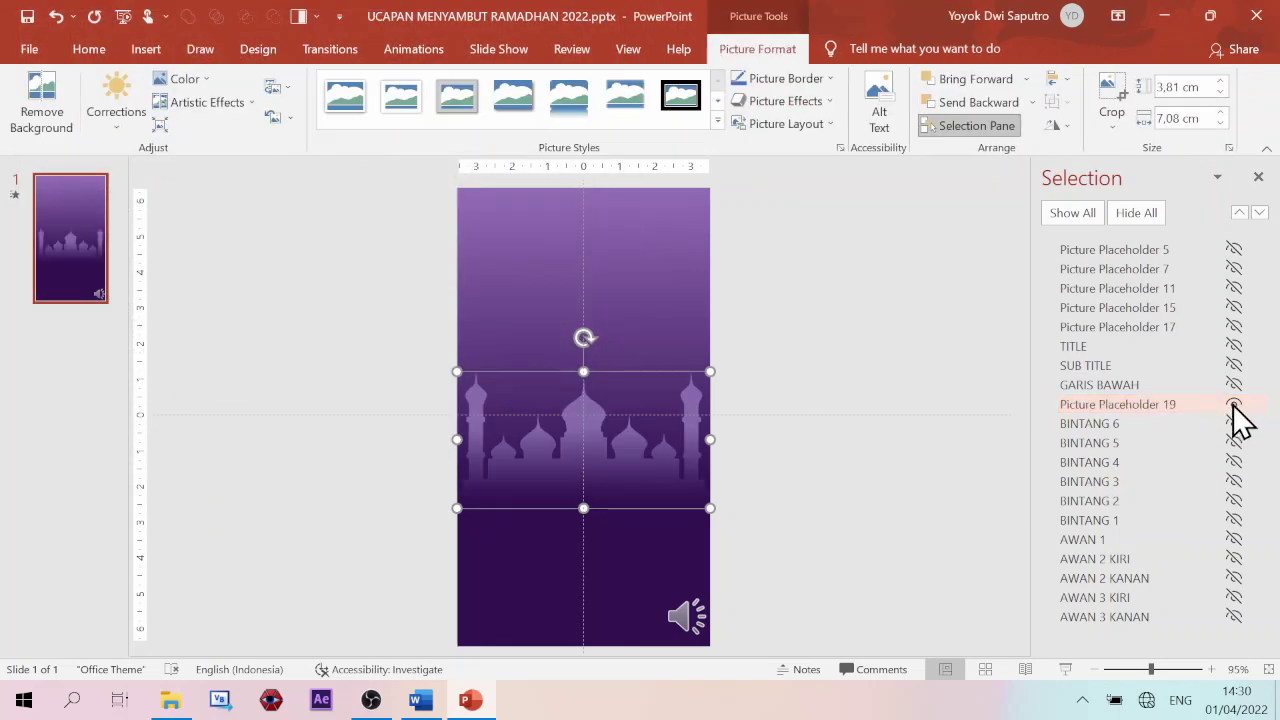
left_click(1234, 404)
left_click(1141, 423)
left_click(1234, 423)
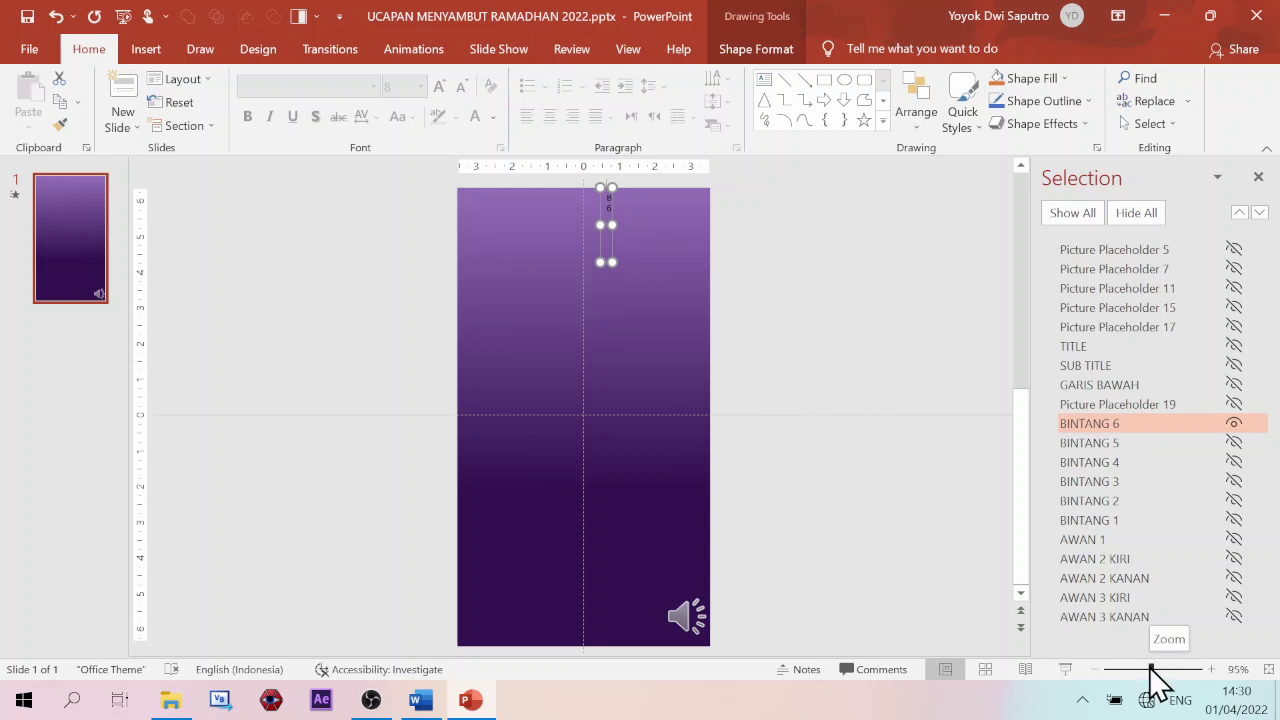
- Zoom in and fill the BINTANG 6 placeholder with the BINTANG 6 star, then hide it
left_click_drag(1150, 669, 1155, 669)
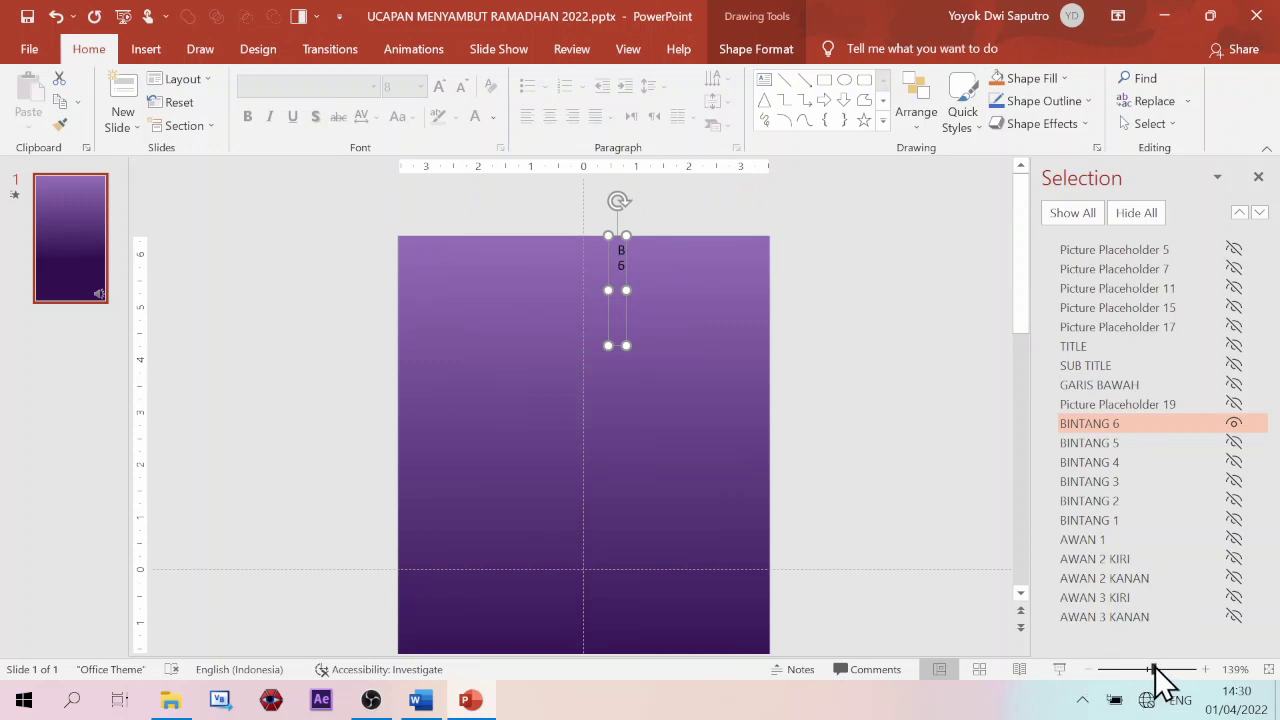
left_click_drag(1153, 669, 1196, 670)
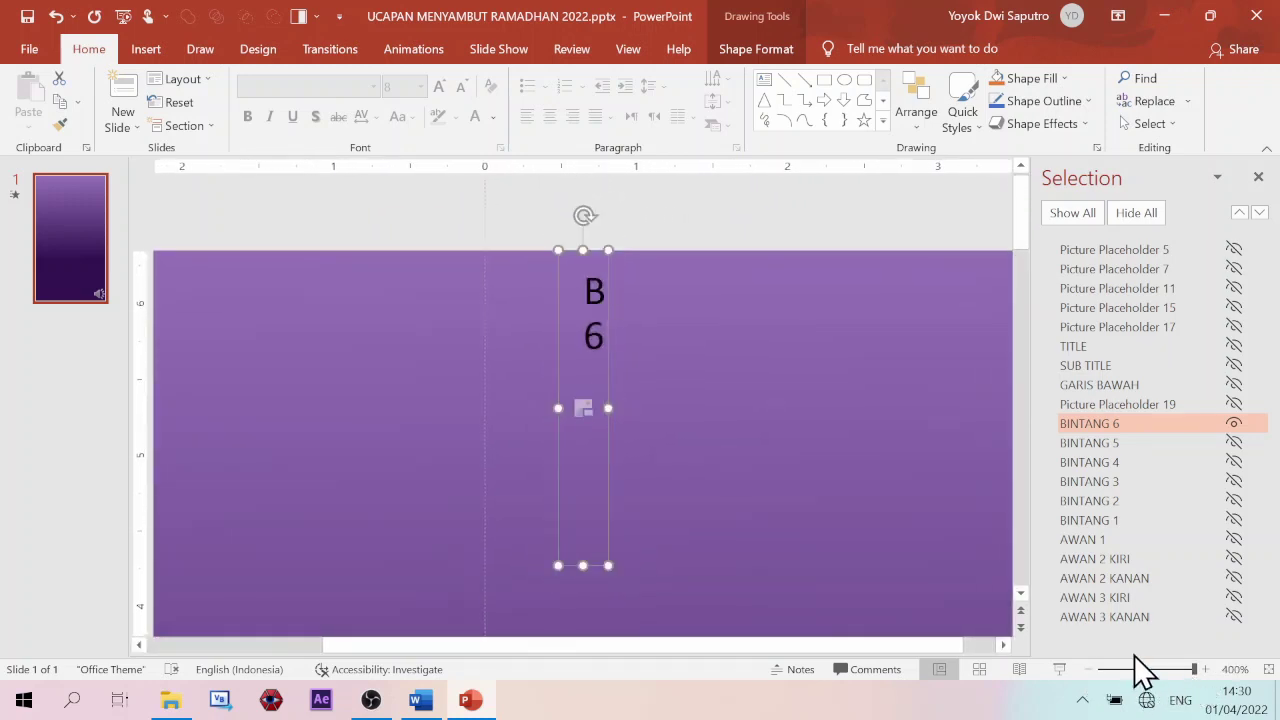
left_click(583, 408)
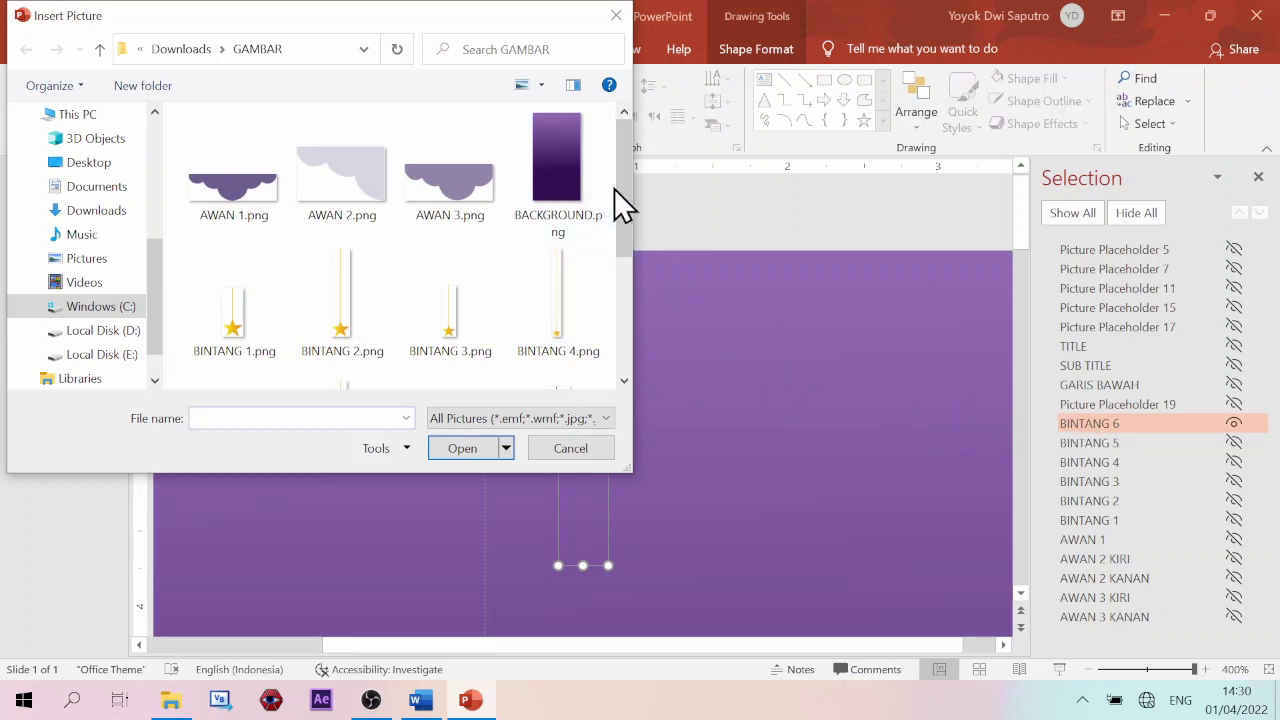
left_click_drag(625, 200, 631, 317)
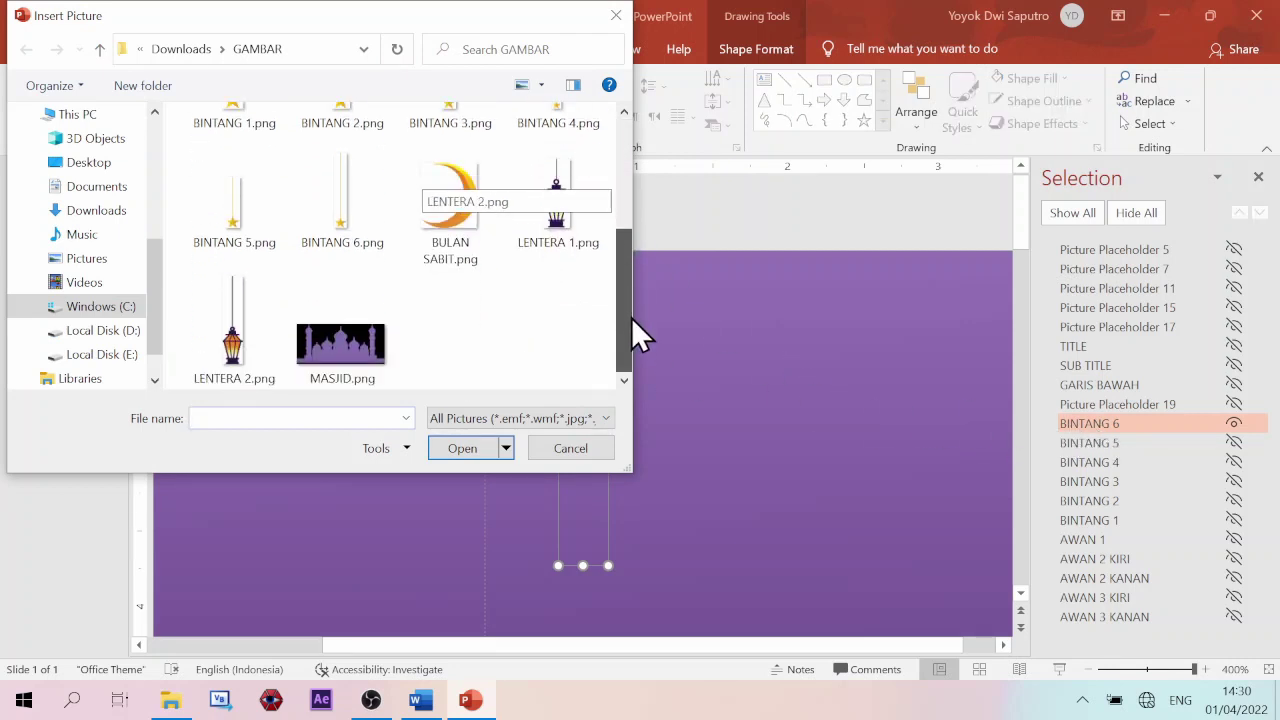
left_click(349, 222)
left_click(463, 448)
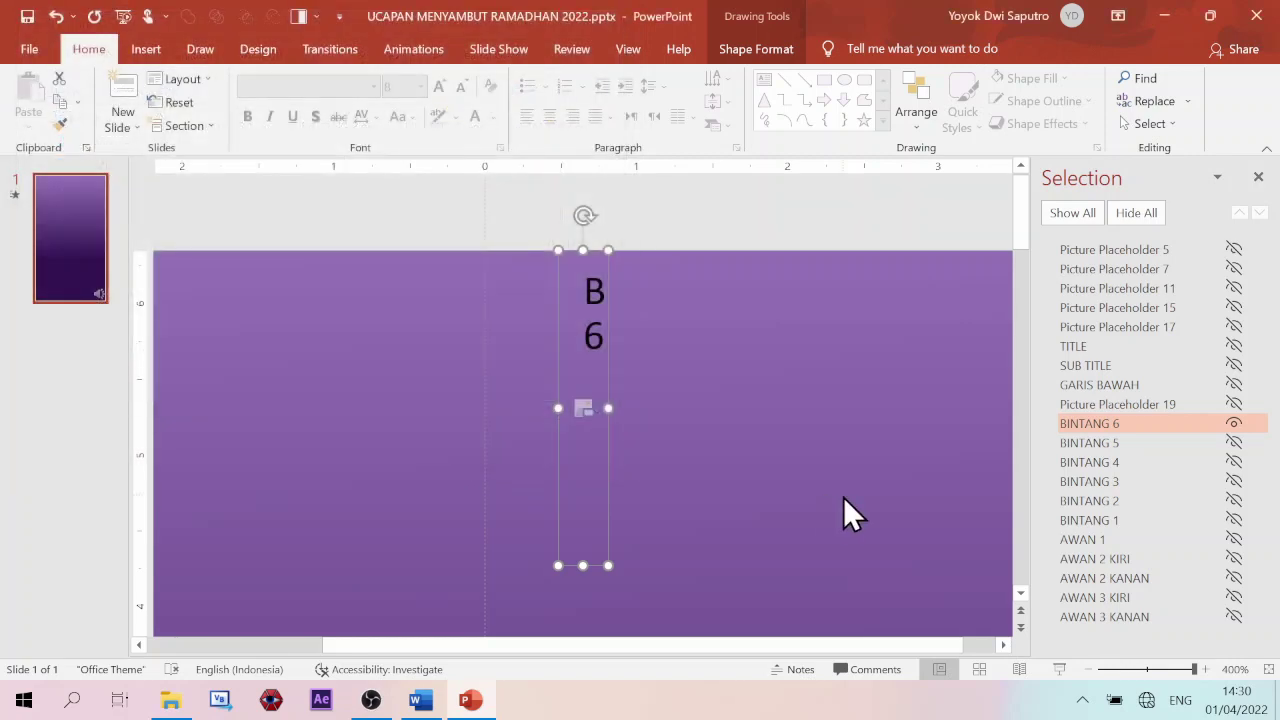
left_click(1141, 444)
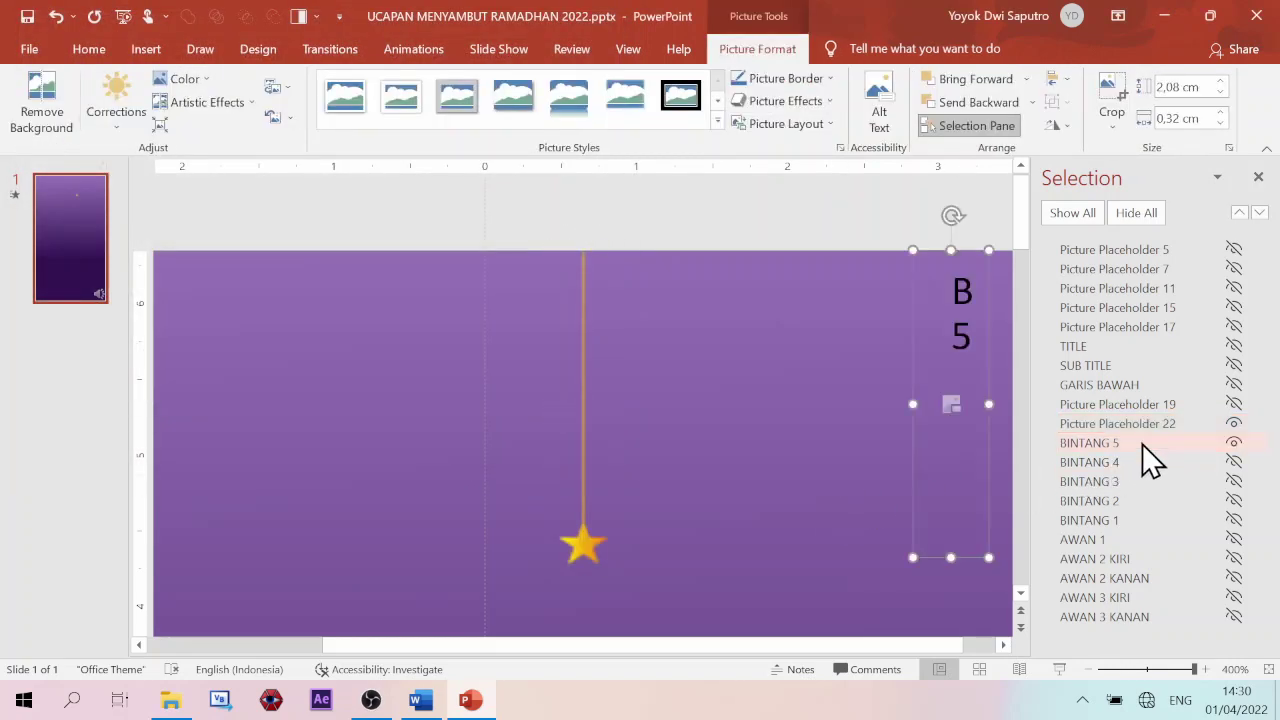
left_click(1234, 443)
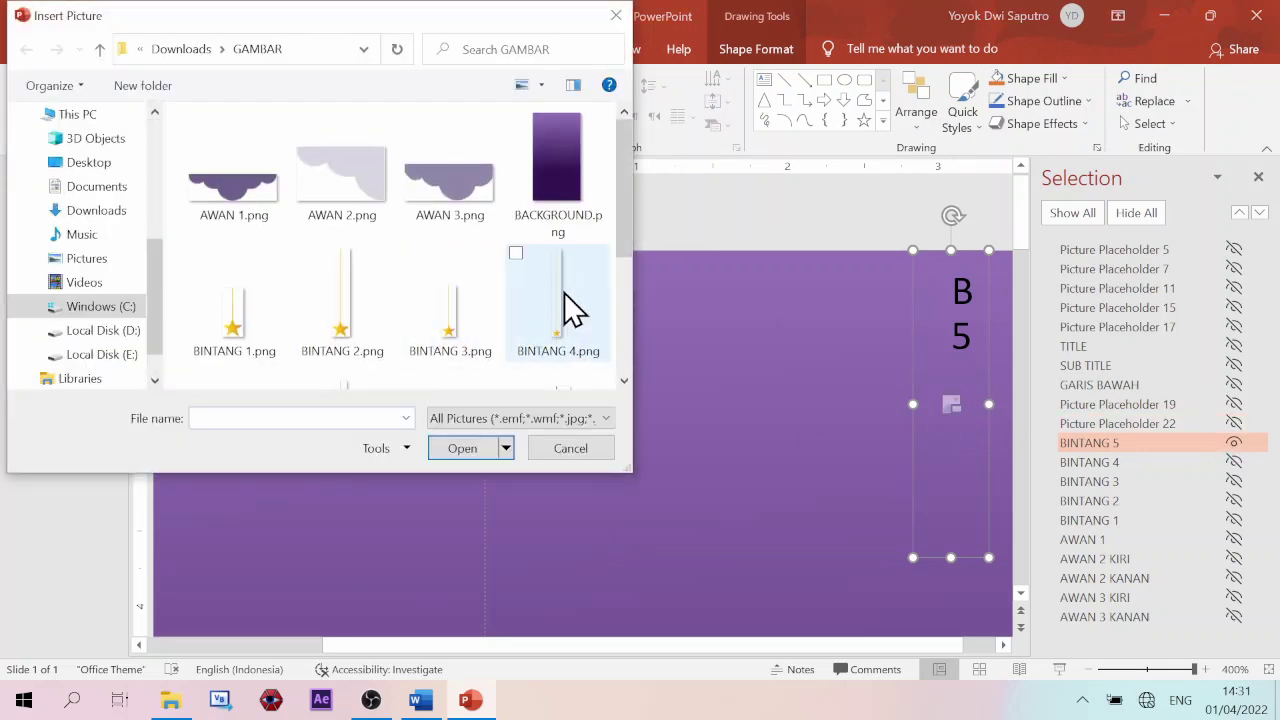
- Insert the BINTANG 5 and BINTANG 4 star pictures into their placeholders, hiding each
scroll(631, 250, "down", 3)
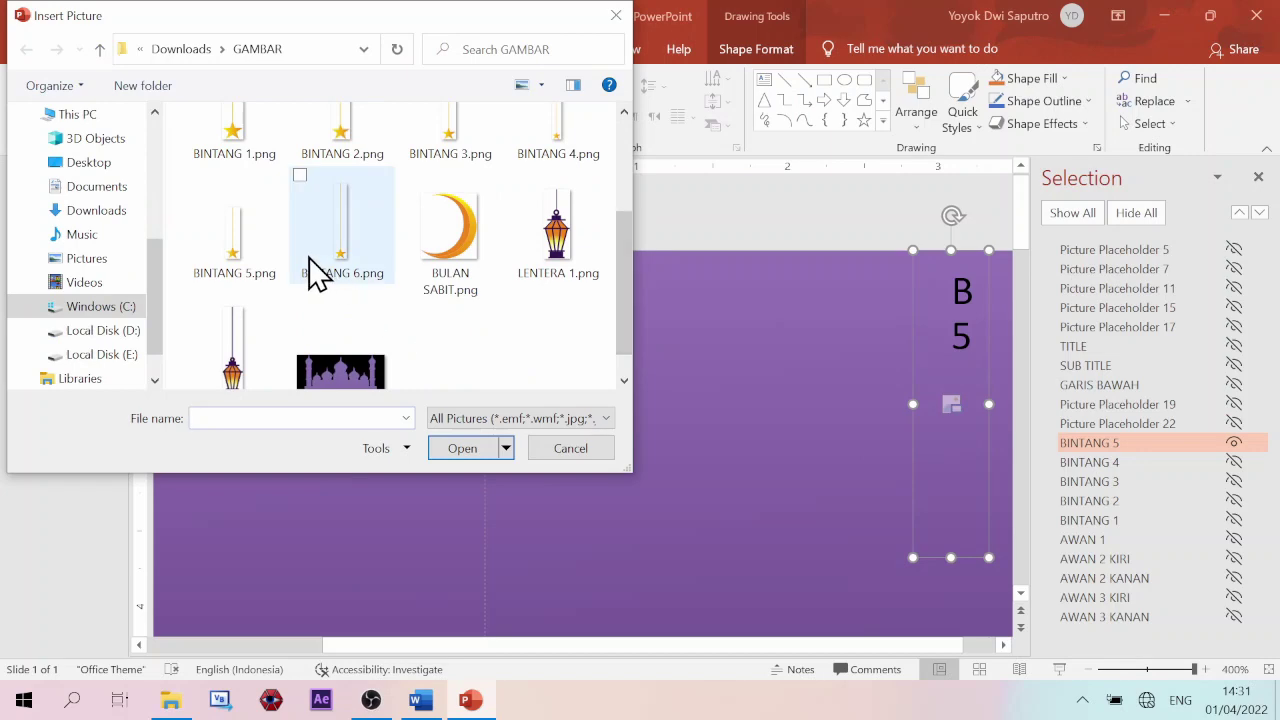
double_click(233, 229)
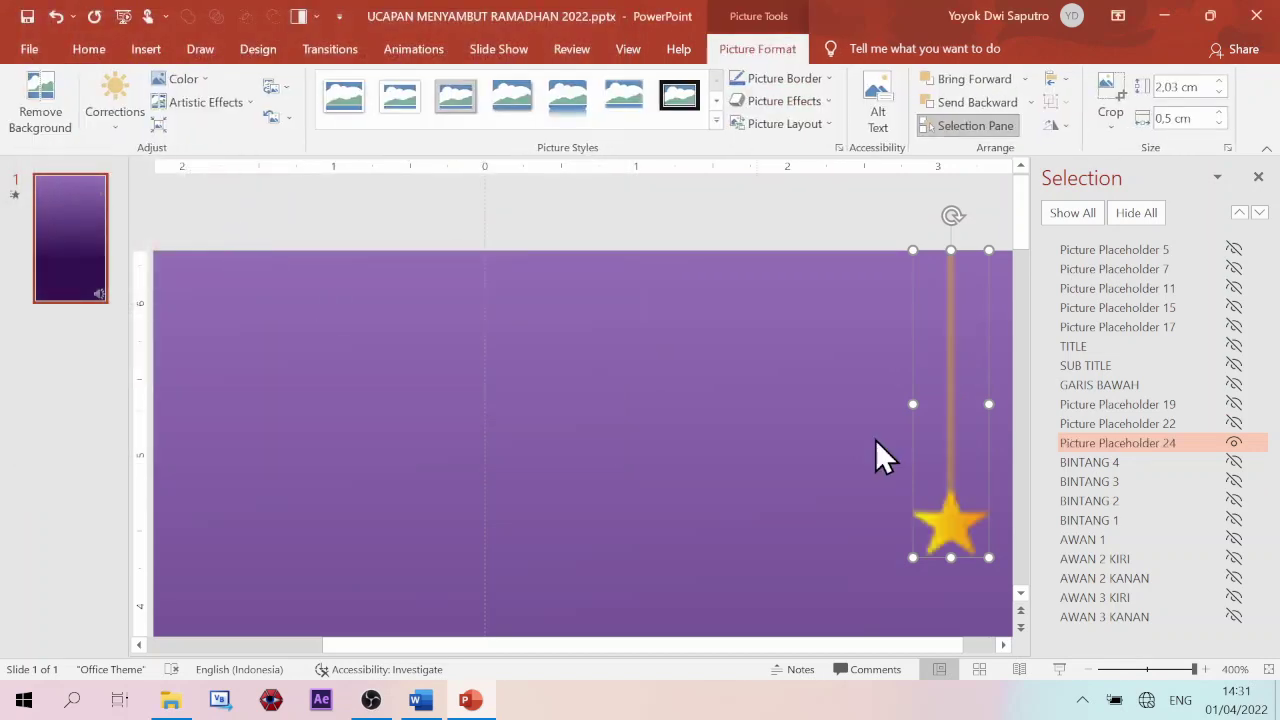
left_click(1234, 443)
left_click(1138, 461)
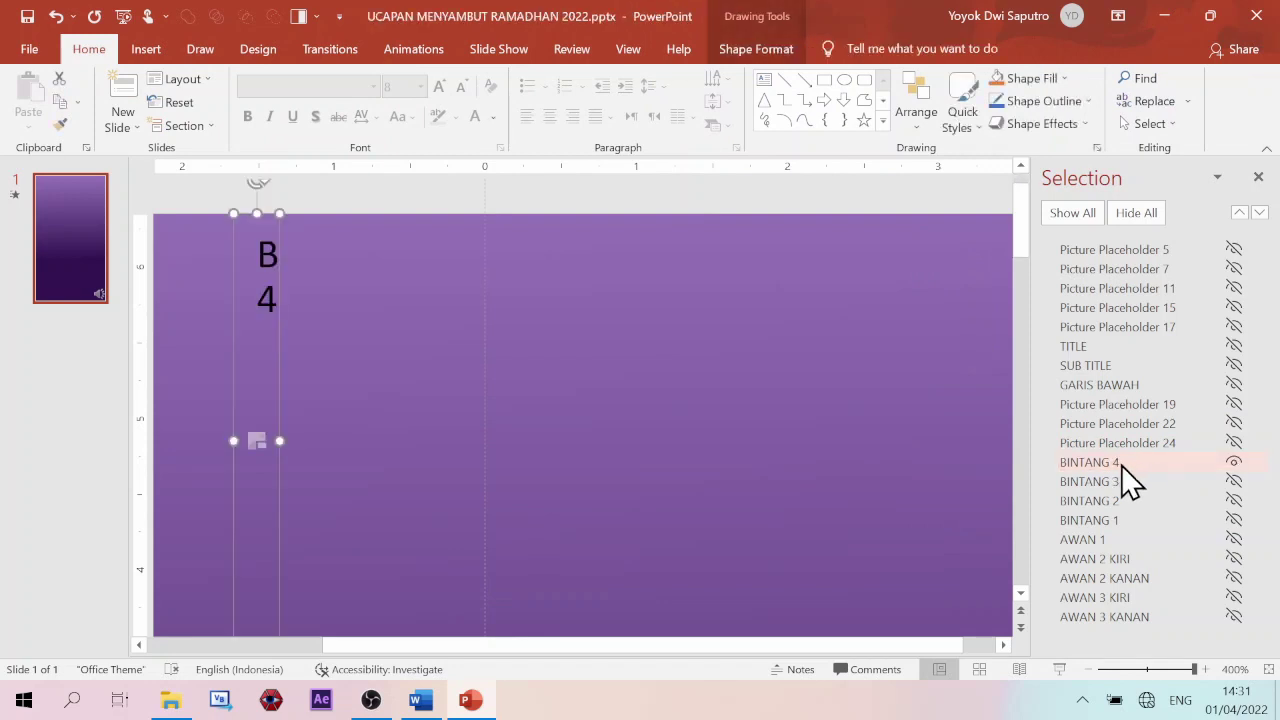
left_click(255, 438)
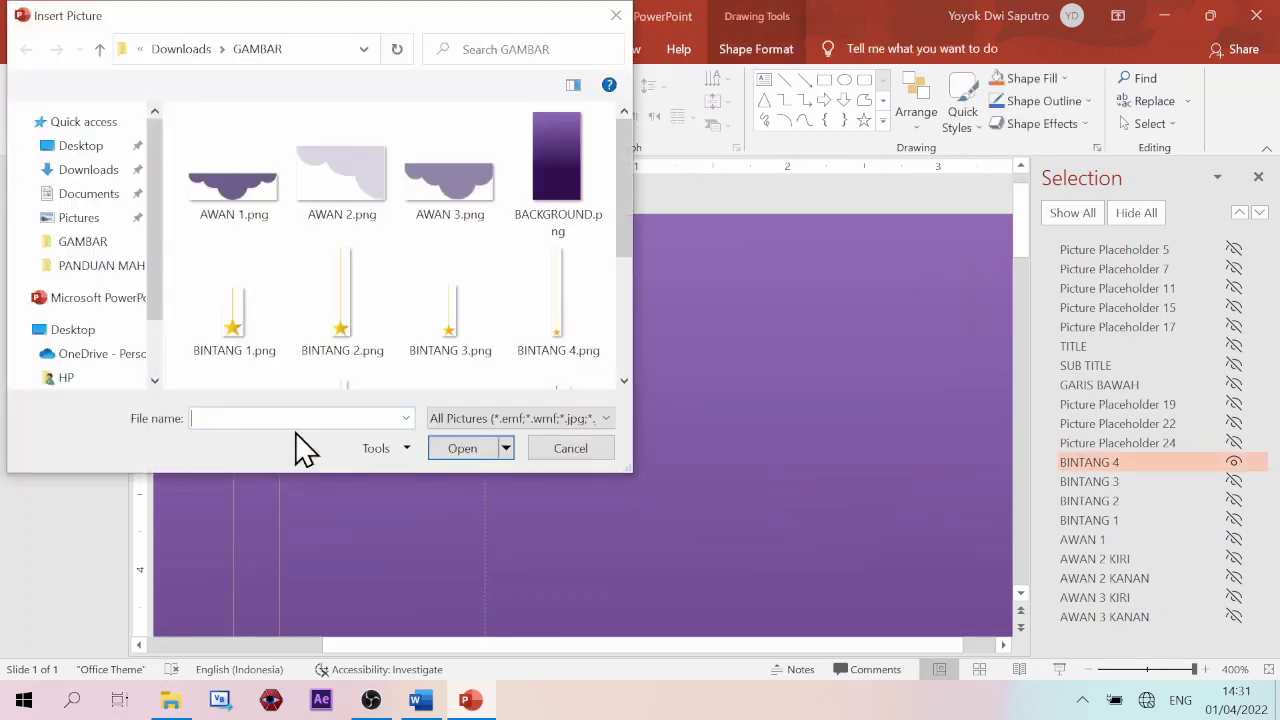
double_click(557, 318)
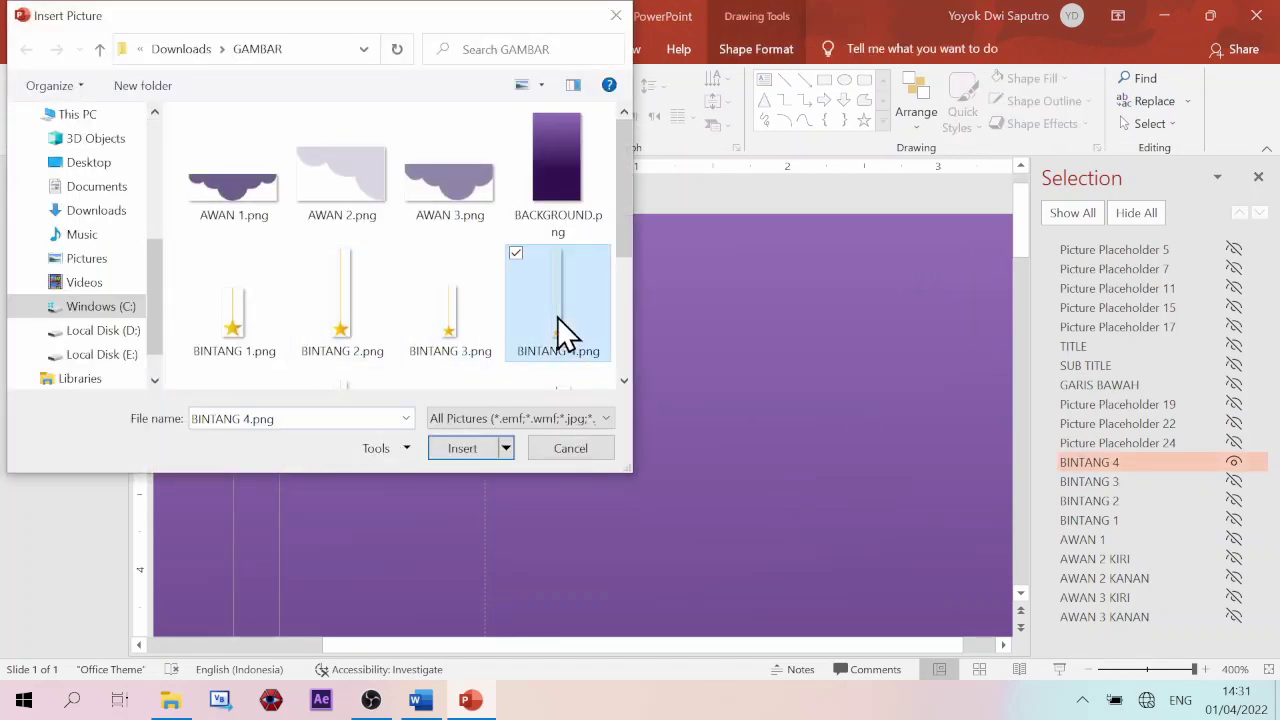
left_click(1233, 462)
- Insert the BINTANG 3 and BINTANG 2 star pictures into their placeholders
left_click(1126, 482)
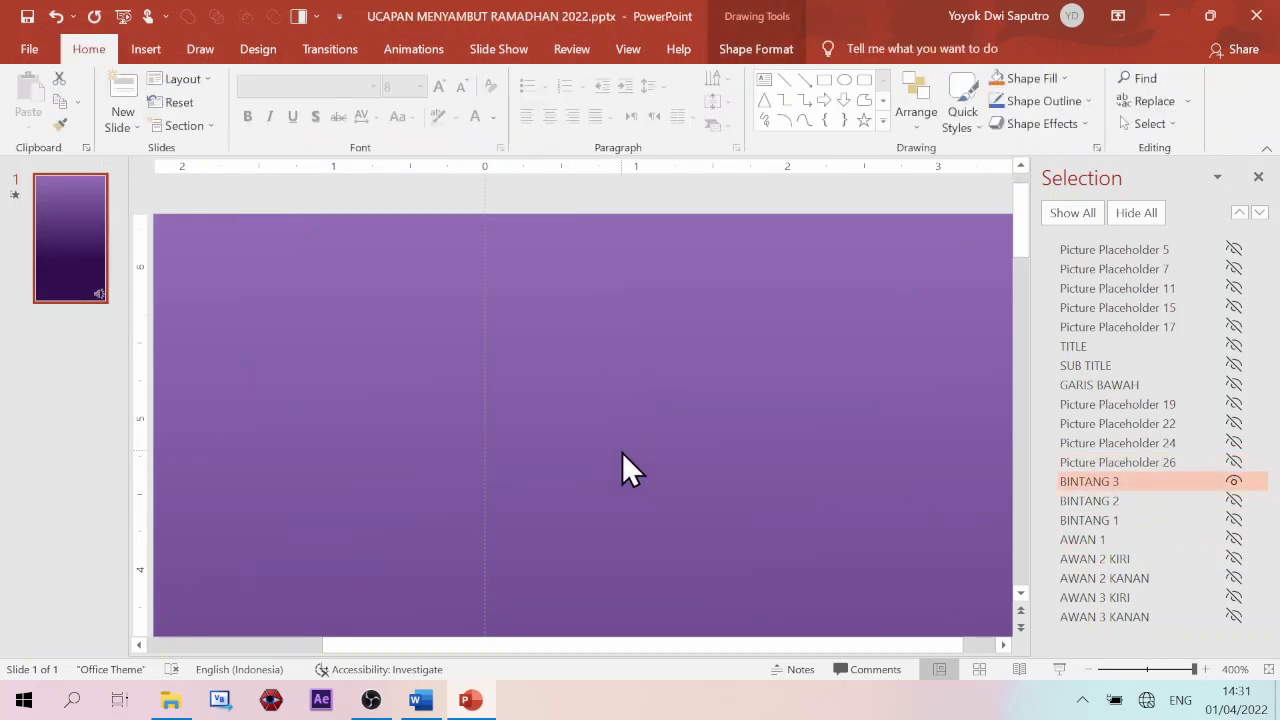
left_click_drag(549, 645, 419, 645)
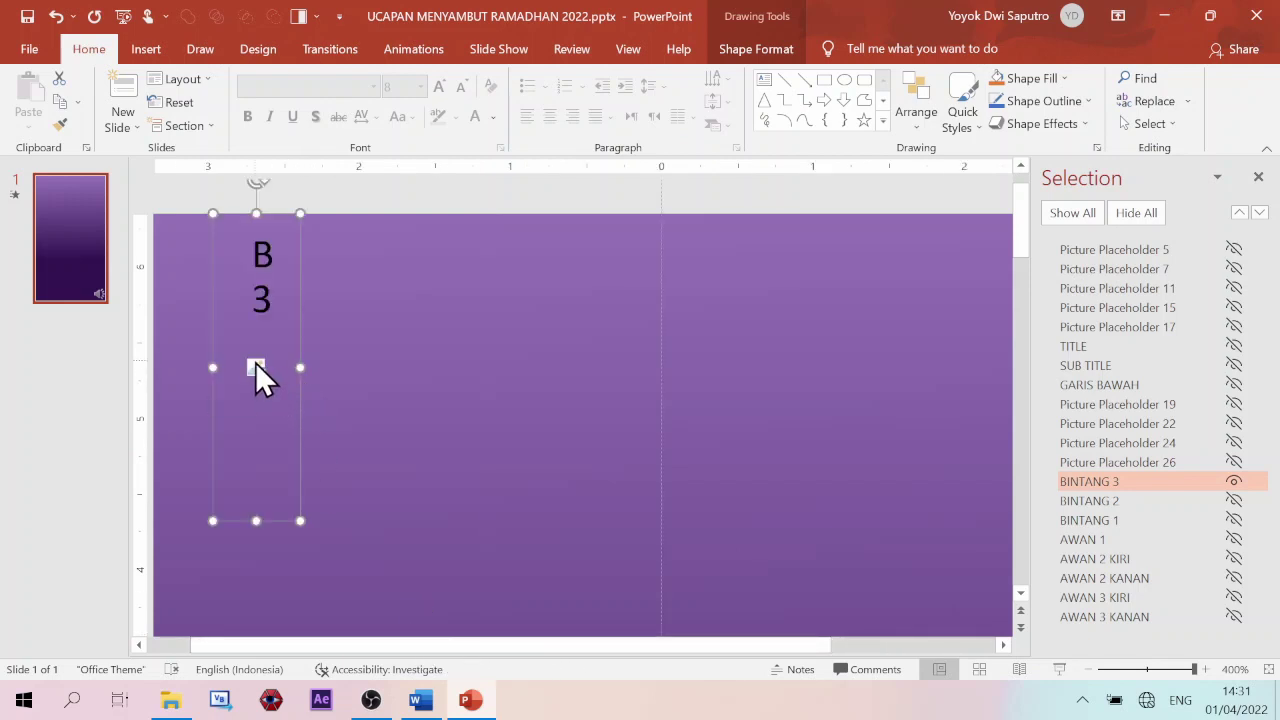
left_click(256, 368)
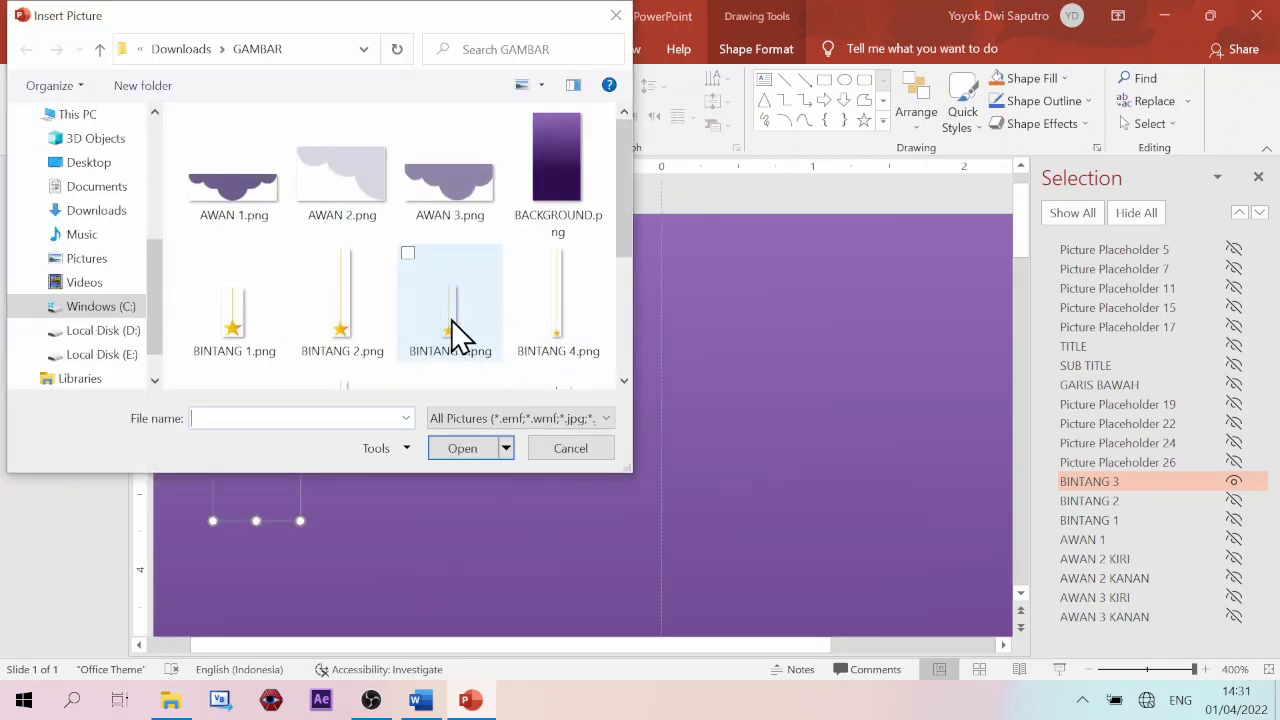
double_click(450, 322)
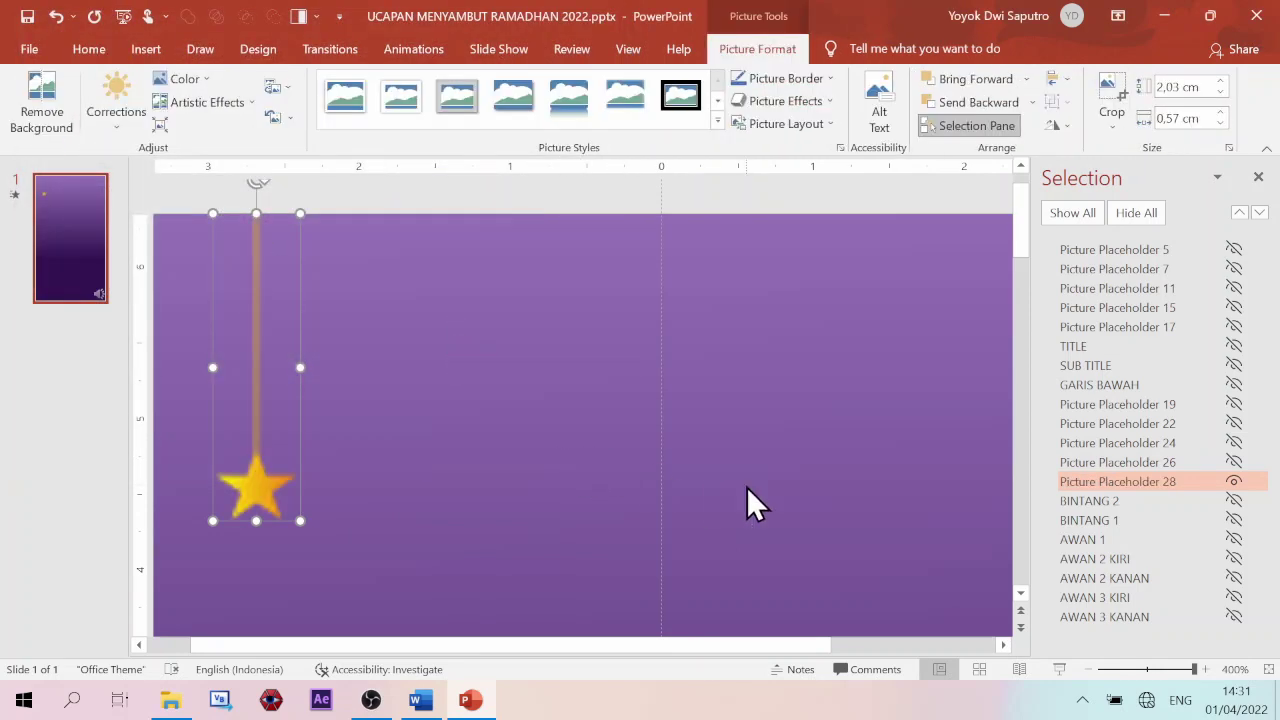
left_click(1171, 500)
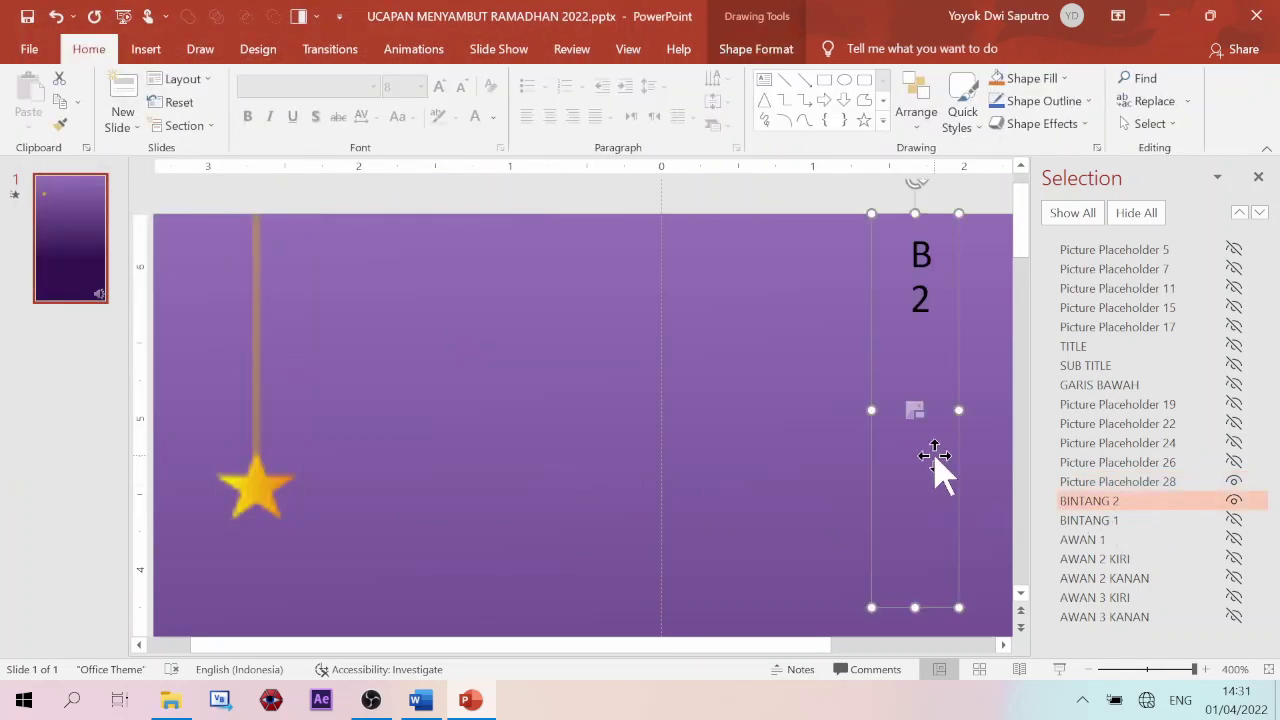
left_click(914, 409)
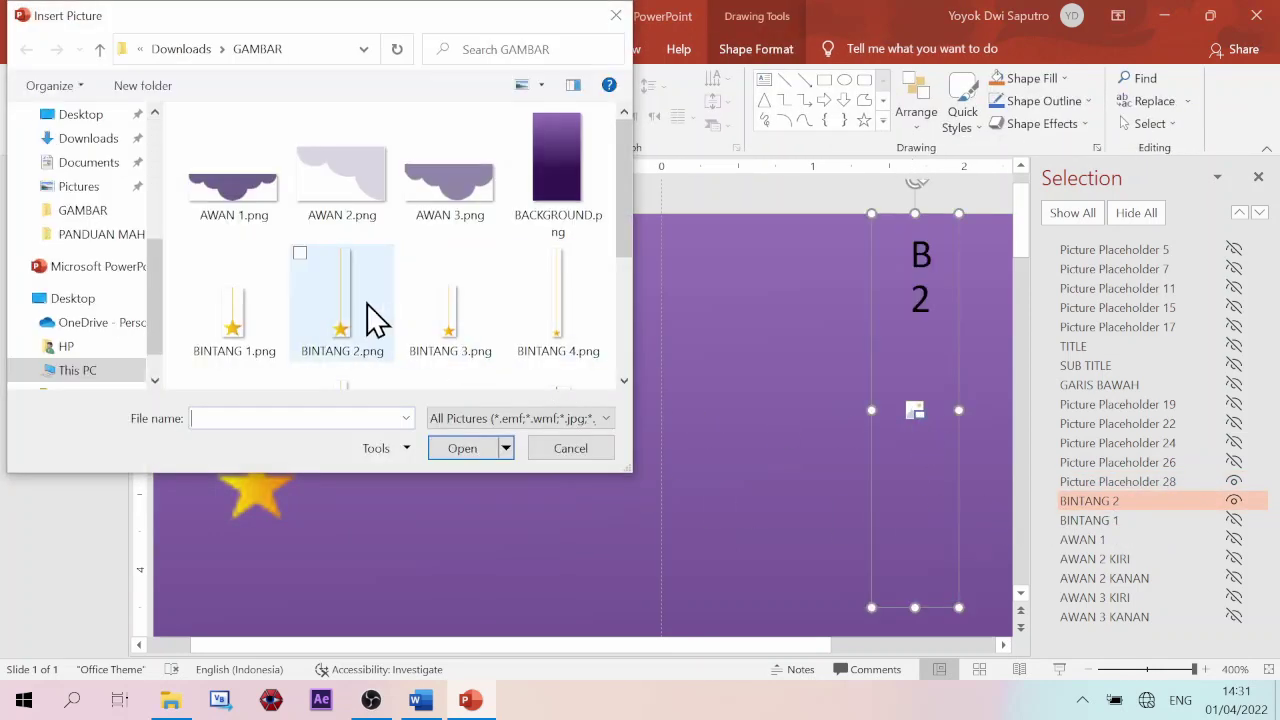
double_click(341, 326)
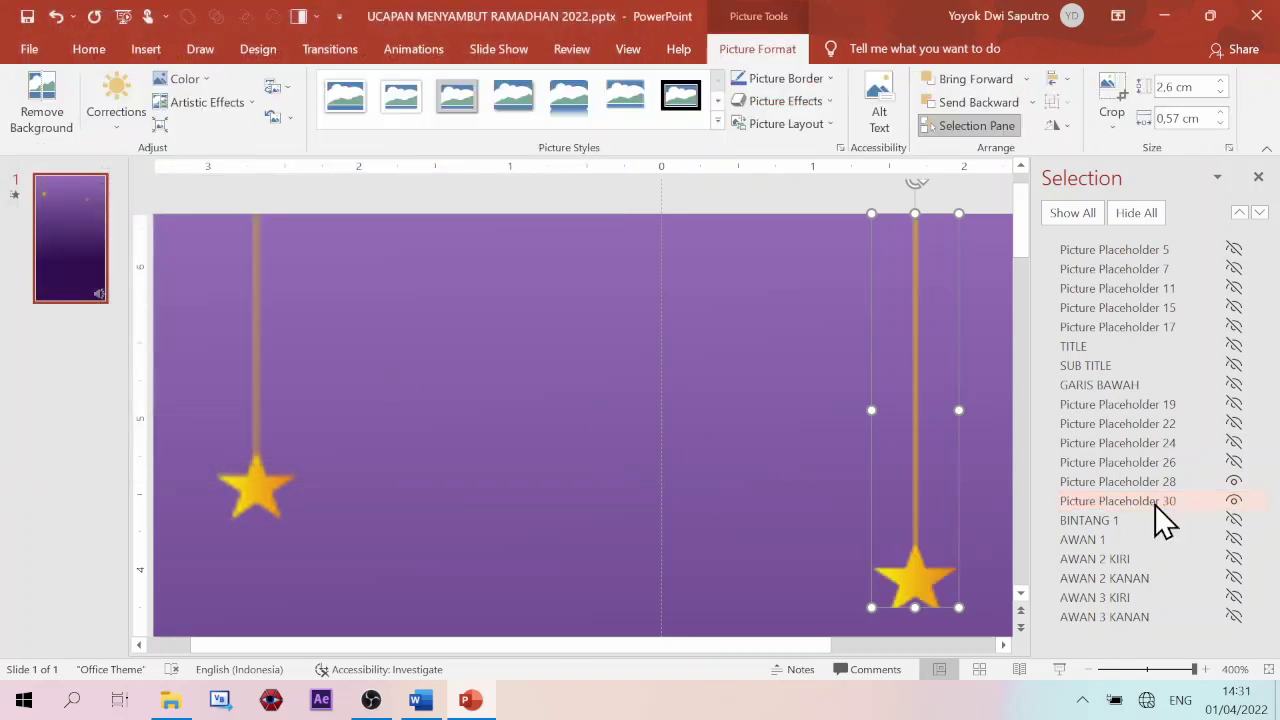
- Insert the BINTANG 1 star picture, then hide the last three hanging stars
left_click(1150, 520)
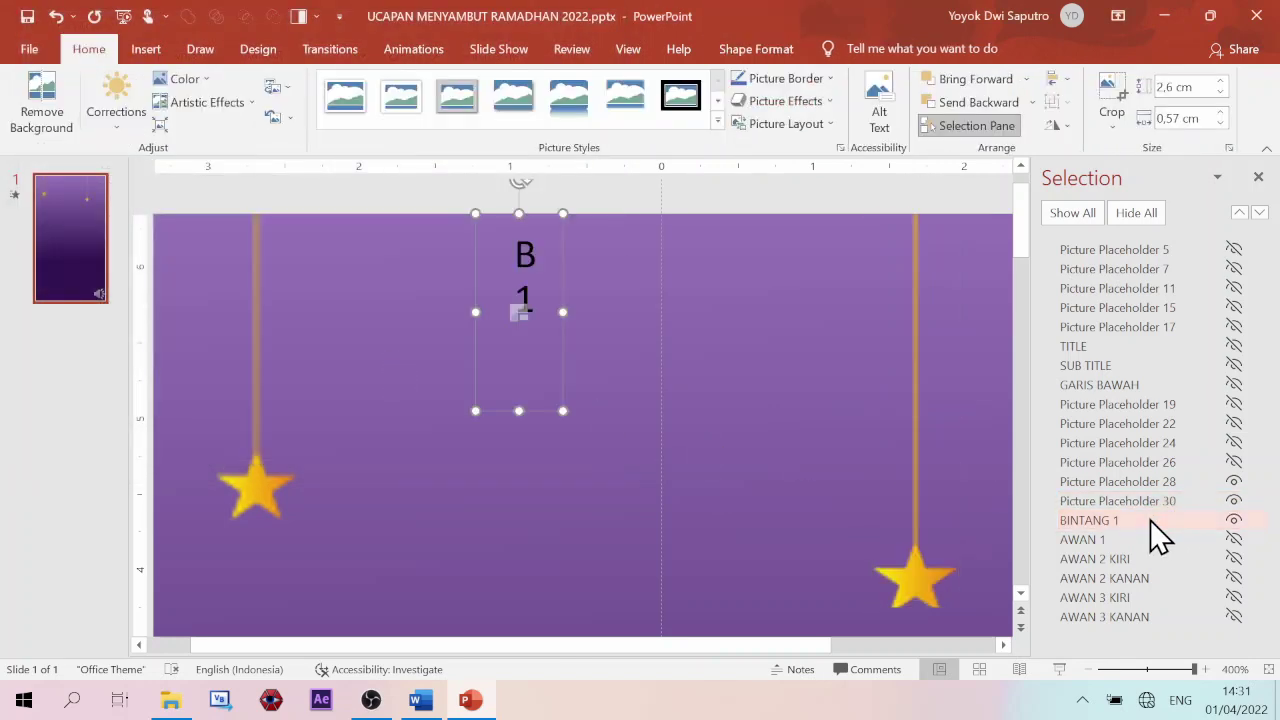
left_click(518, 315)
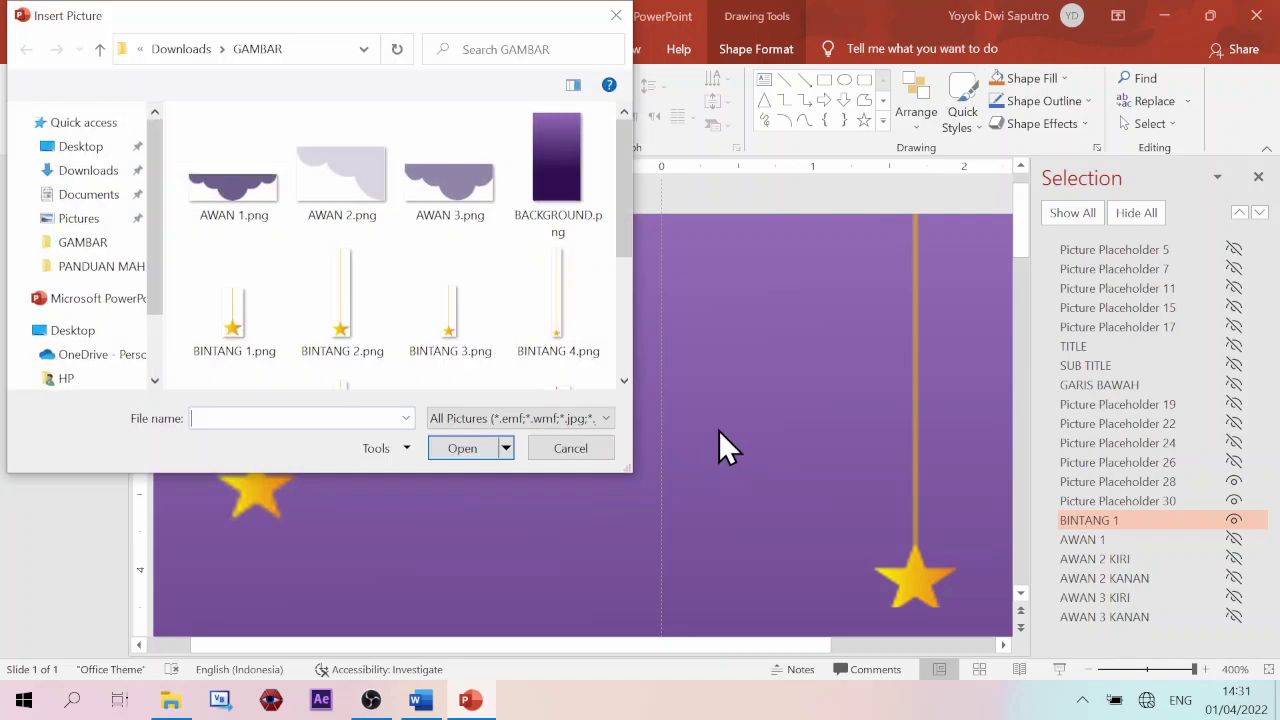
double_click(229, 333)
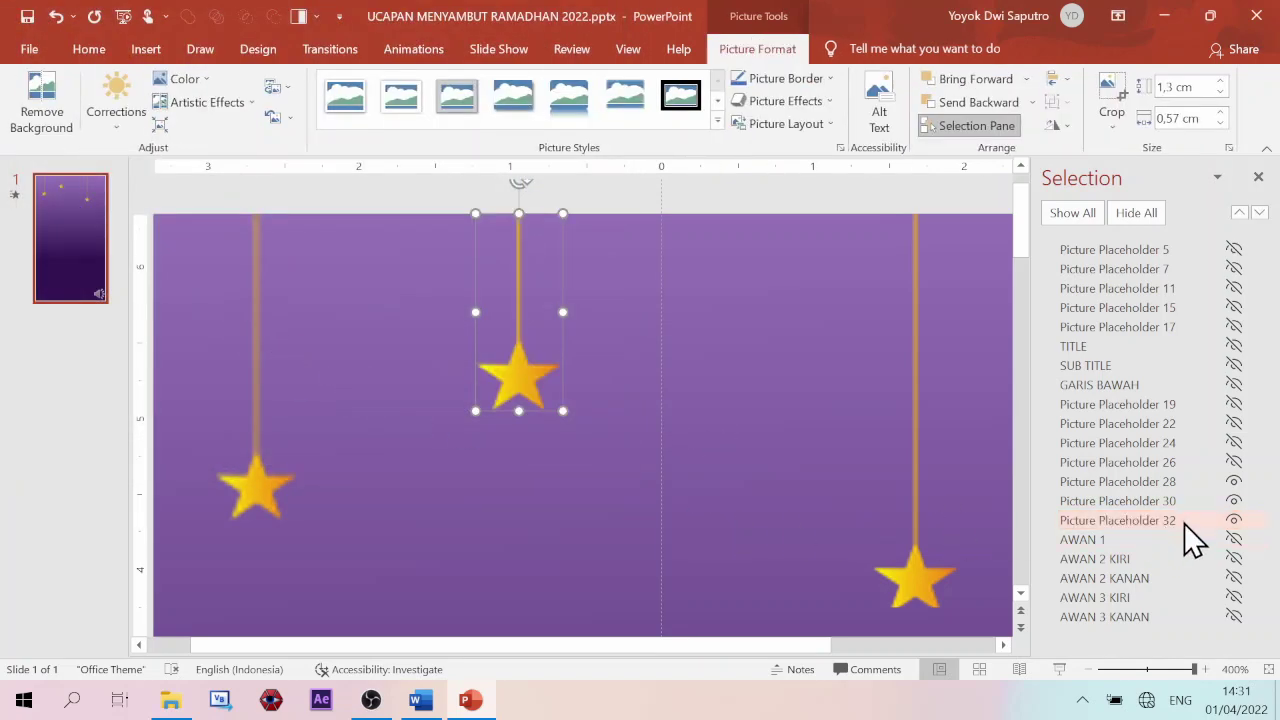
left_click(1234, 481)
left_click(1234, 500)
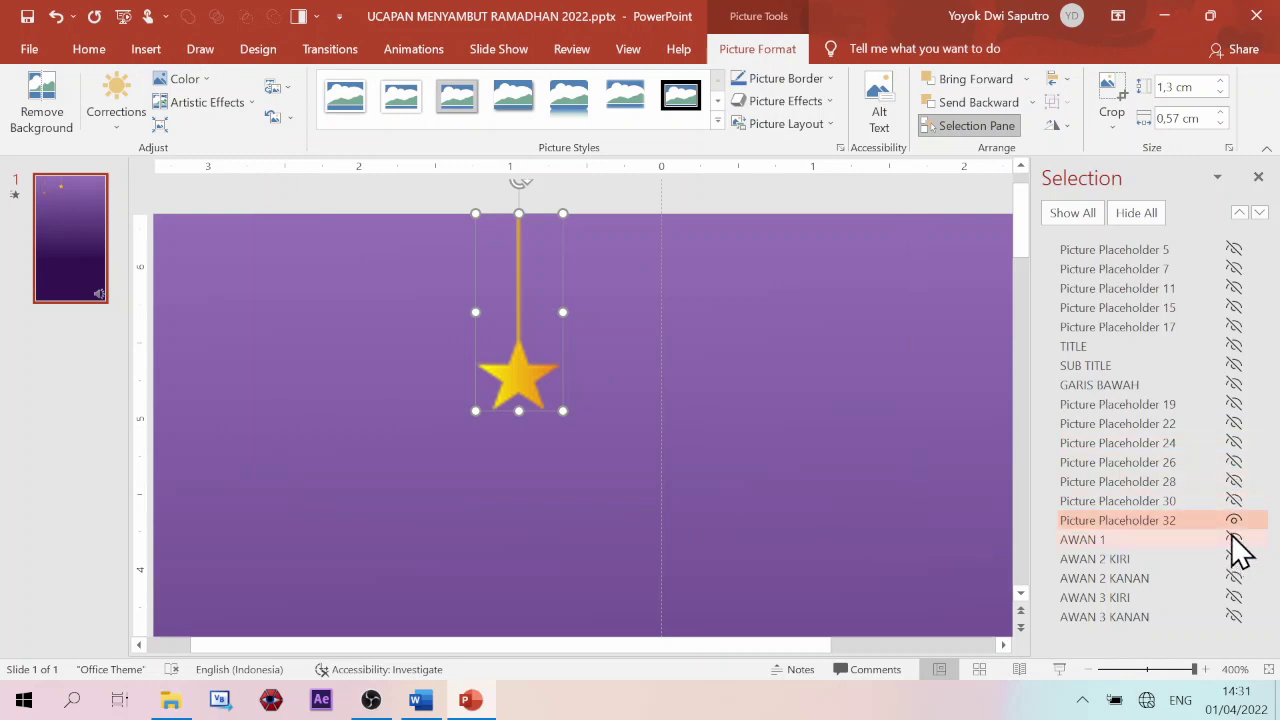
left_click(1234, 520)
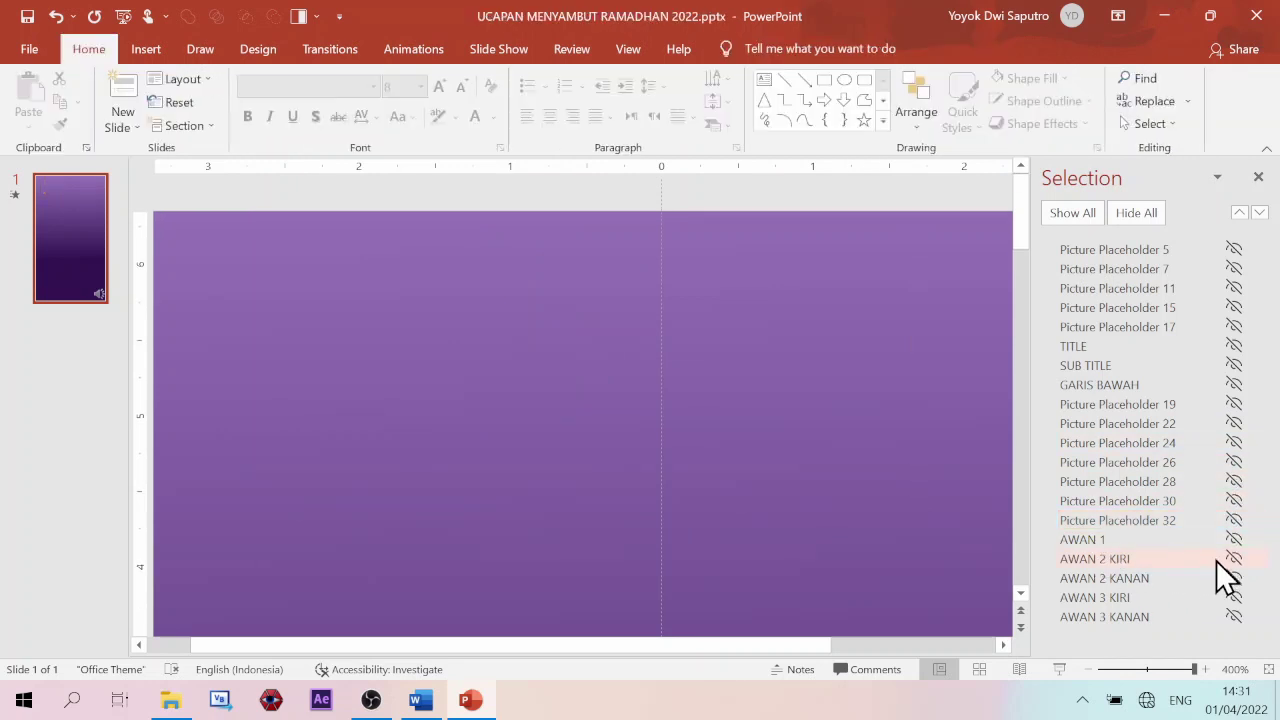
- Fill the AWAN 1 cloud placeholder with the AWAN 1 picture and hide it
left_click(1119, 540)
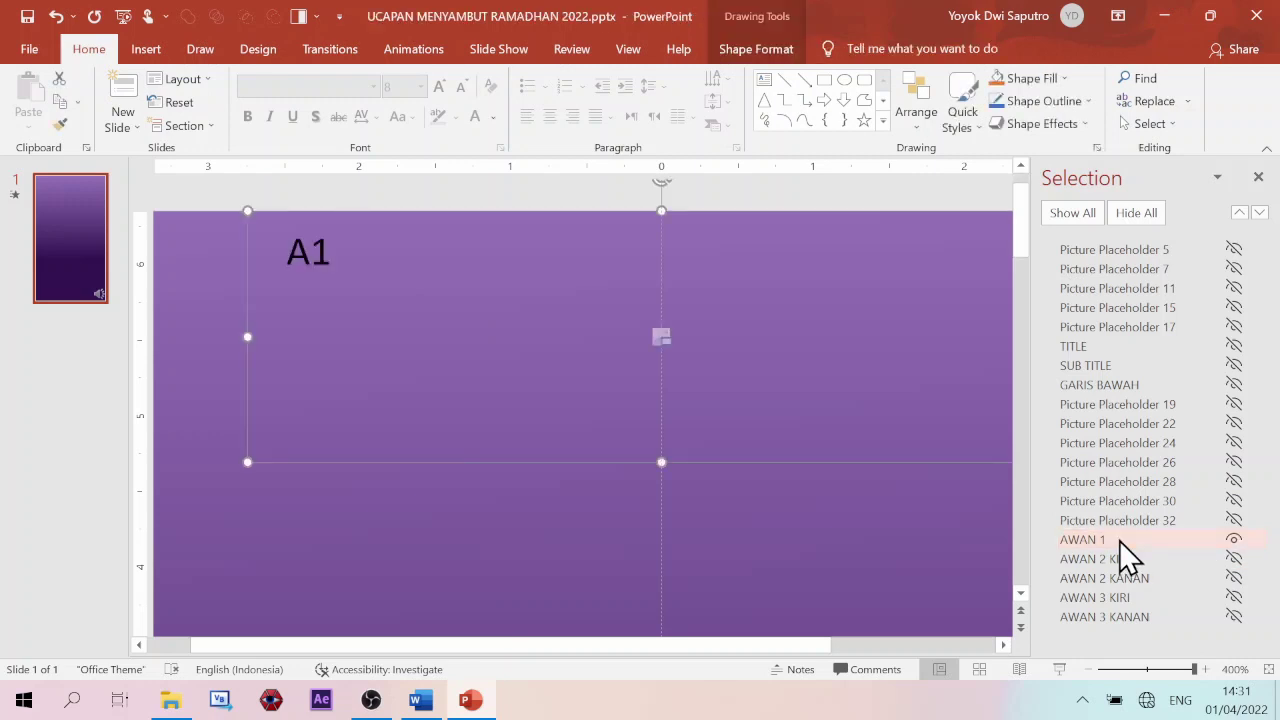
left_click(662, 337)
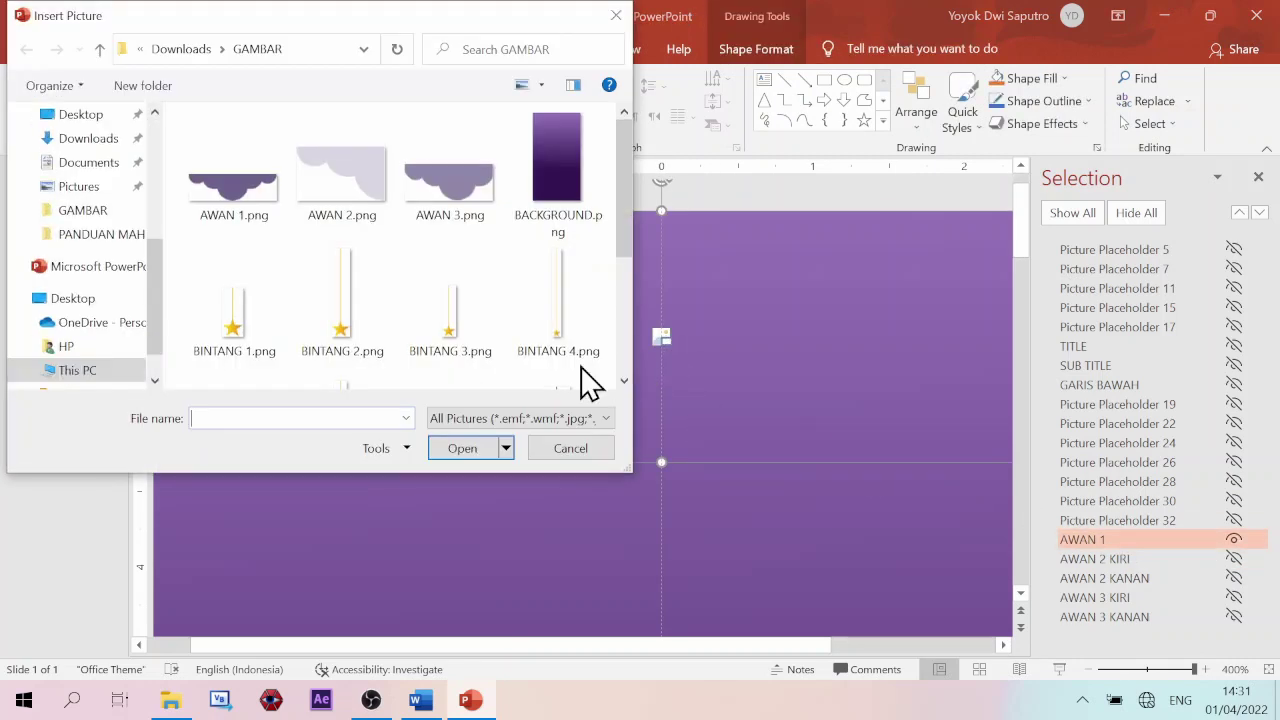
left_click(233, 189)
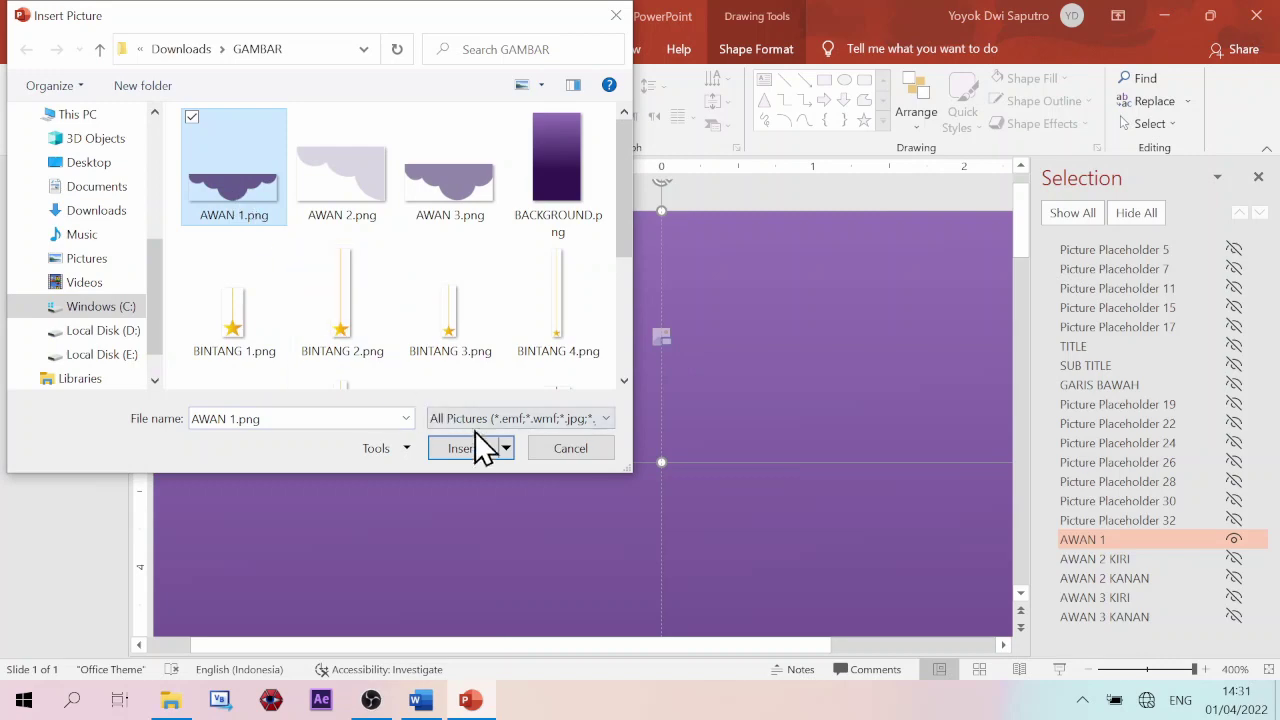
double_click(234, 189)
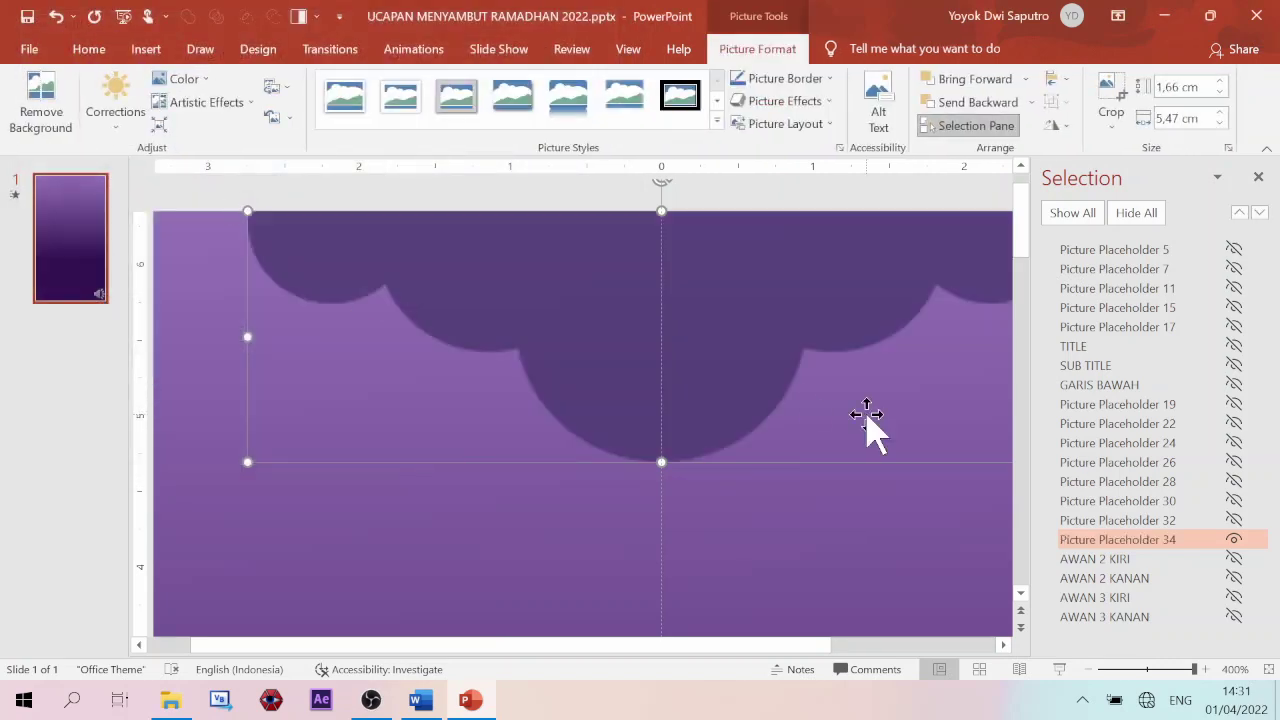
left_click(1234, 540)
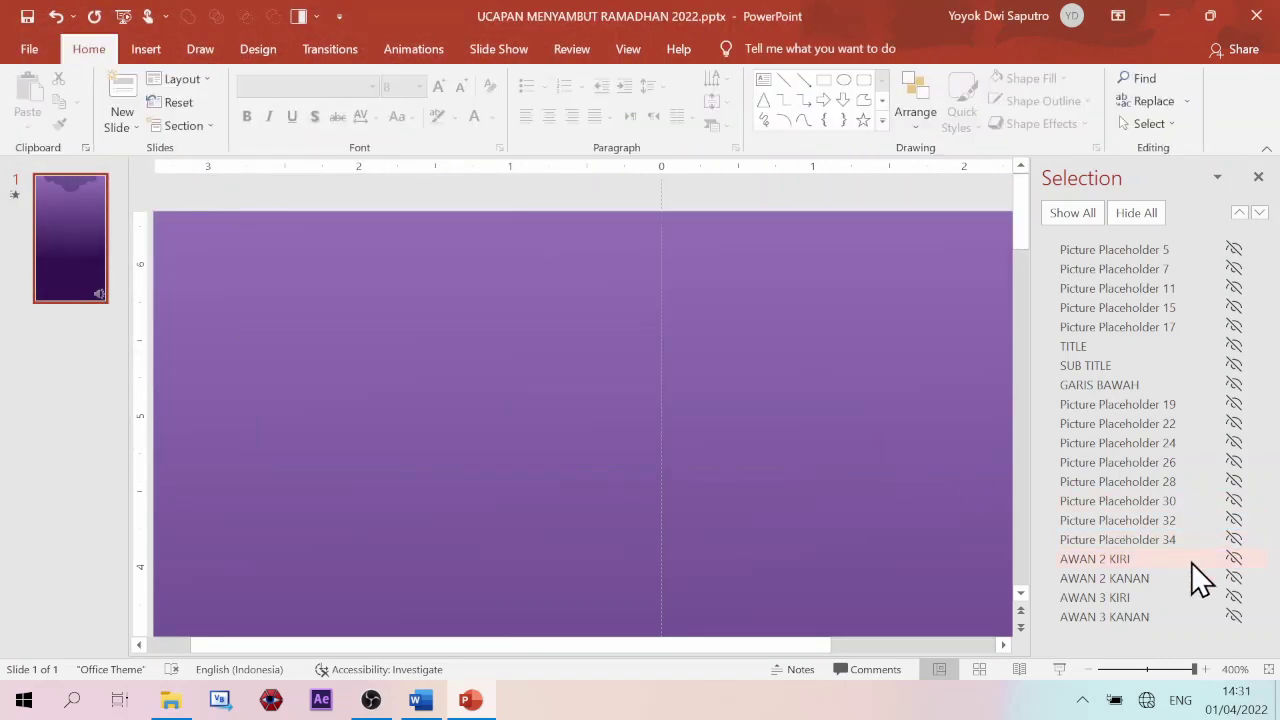
- Insert AWAN 2.png into both the AWAN 2 KIRI and AWAN 2 KANAN placeholders
left_click(1145, 558)
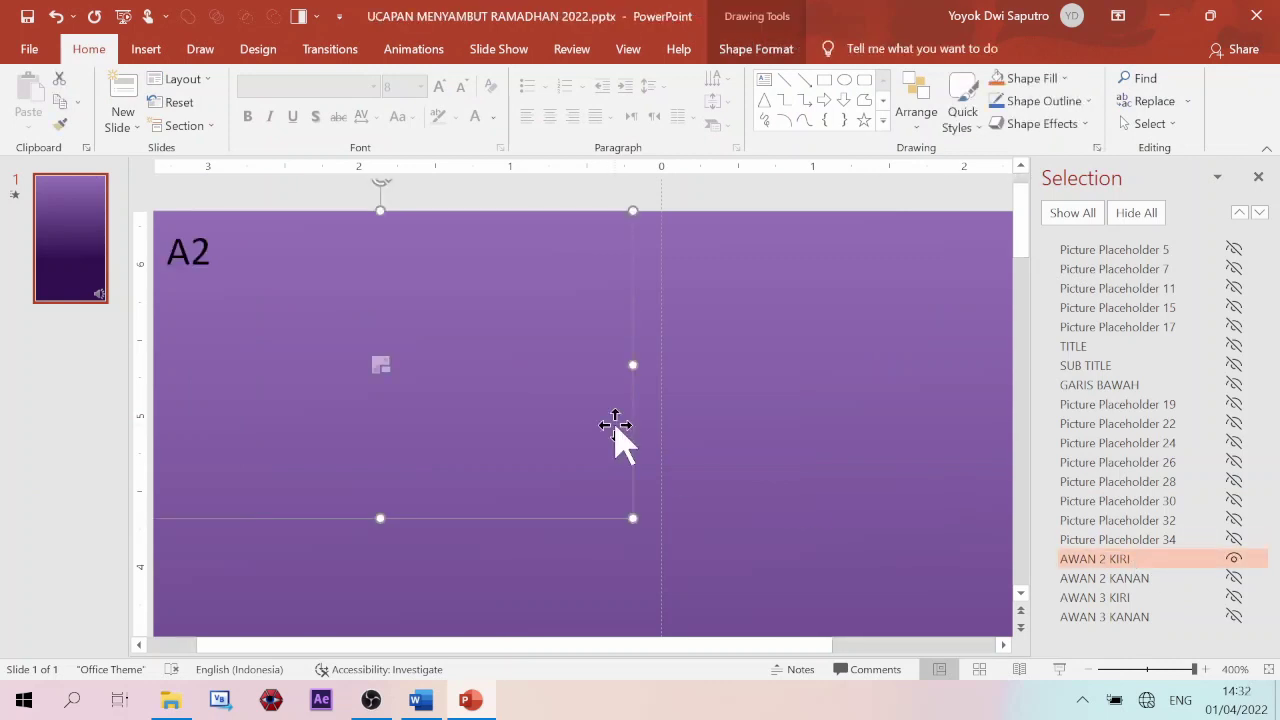
left_click(384, 362)
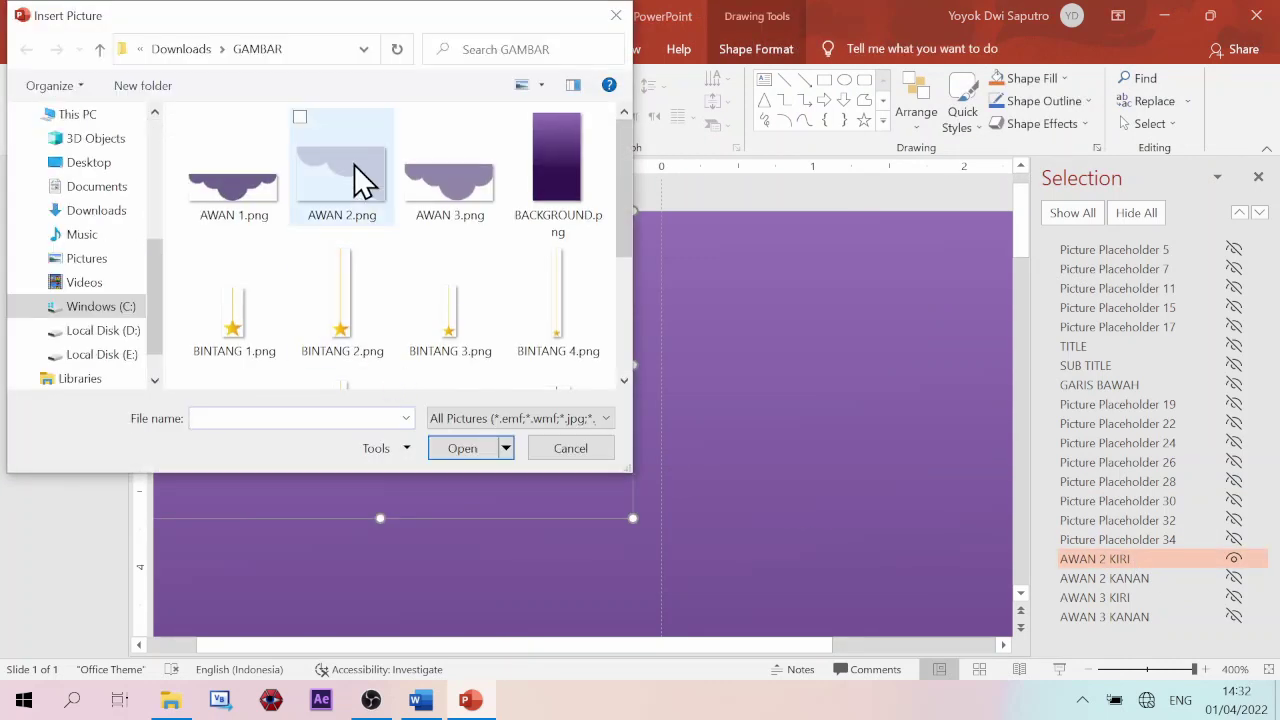
left_click(362, 177)
double_click(370, 173)
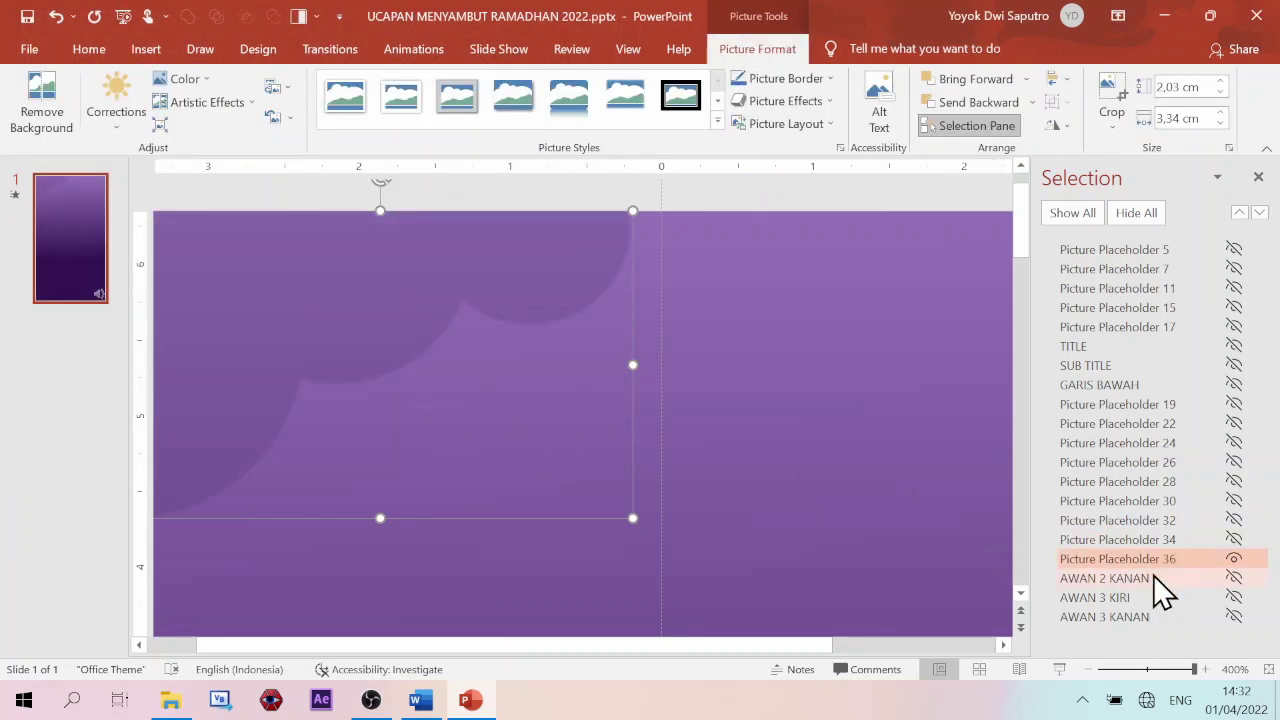
left_click(1176, 577)
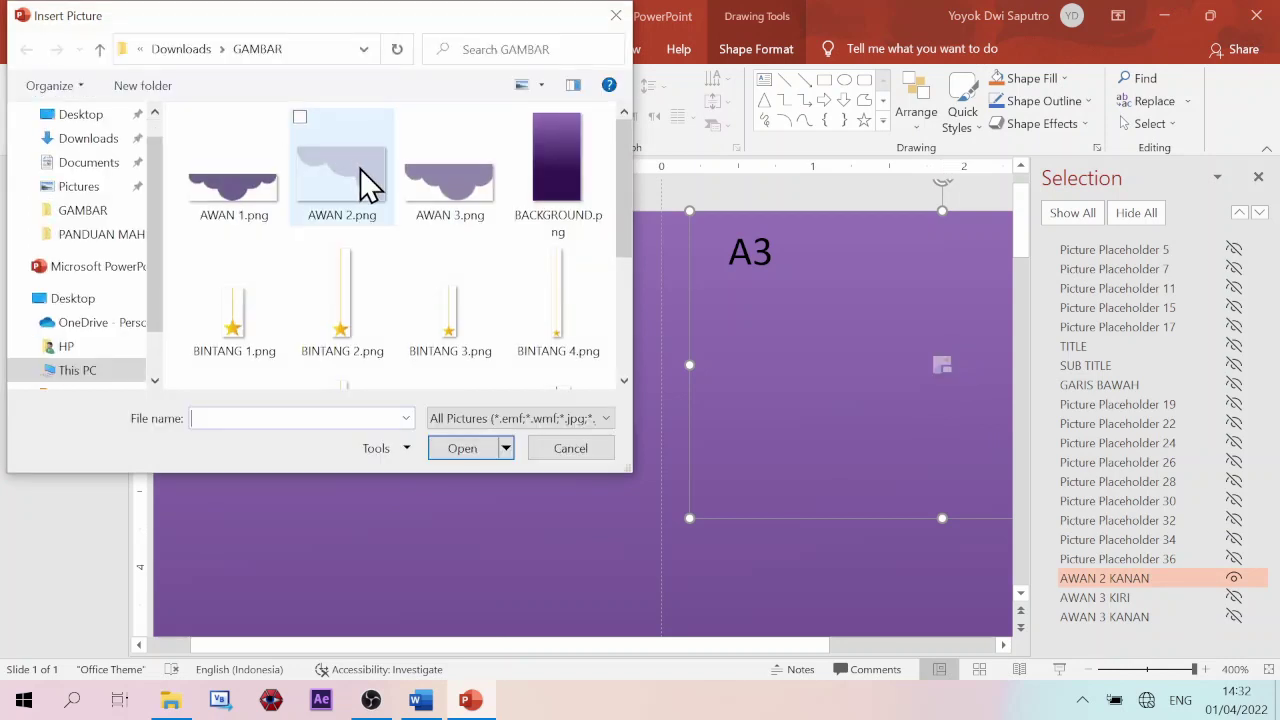
double_click(362, 173)
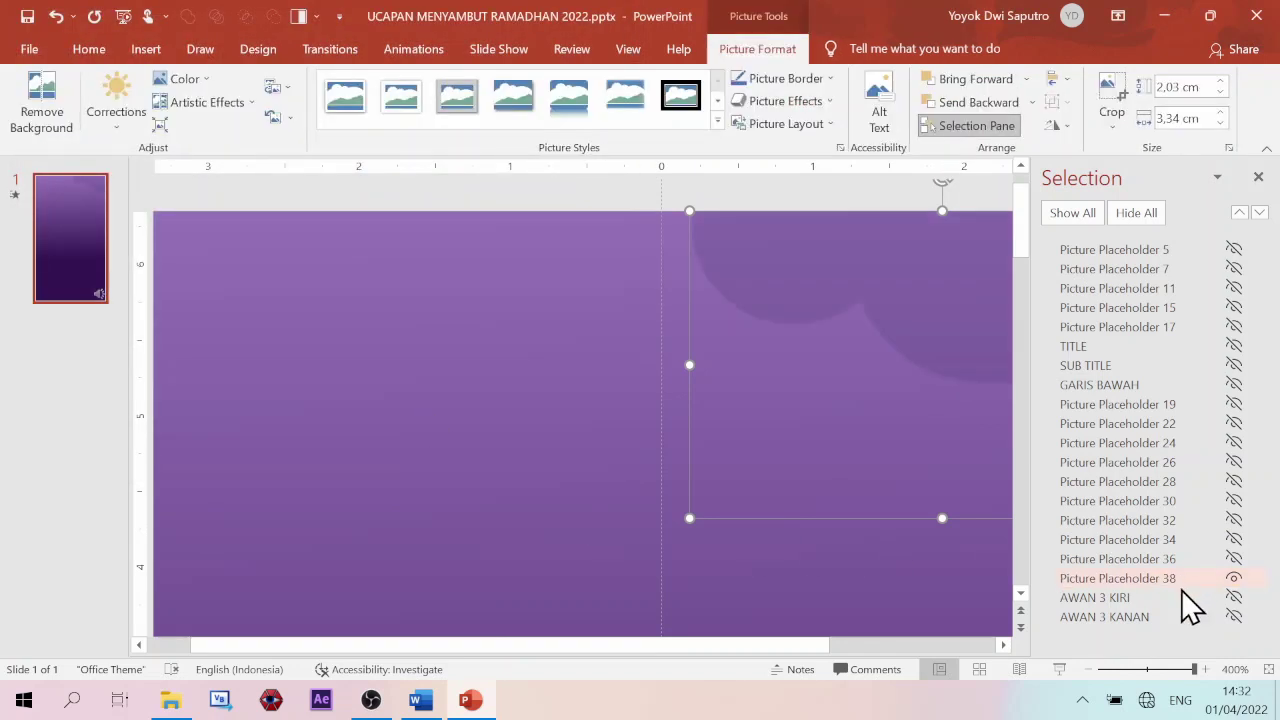
- Hide the right AWAN 2 cloud and fill AWAN 3 KIRI with AWAN 3.png
left_click(1184, 594, "ctrl")
left_click(1184, 594)
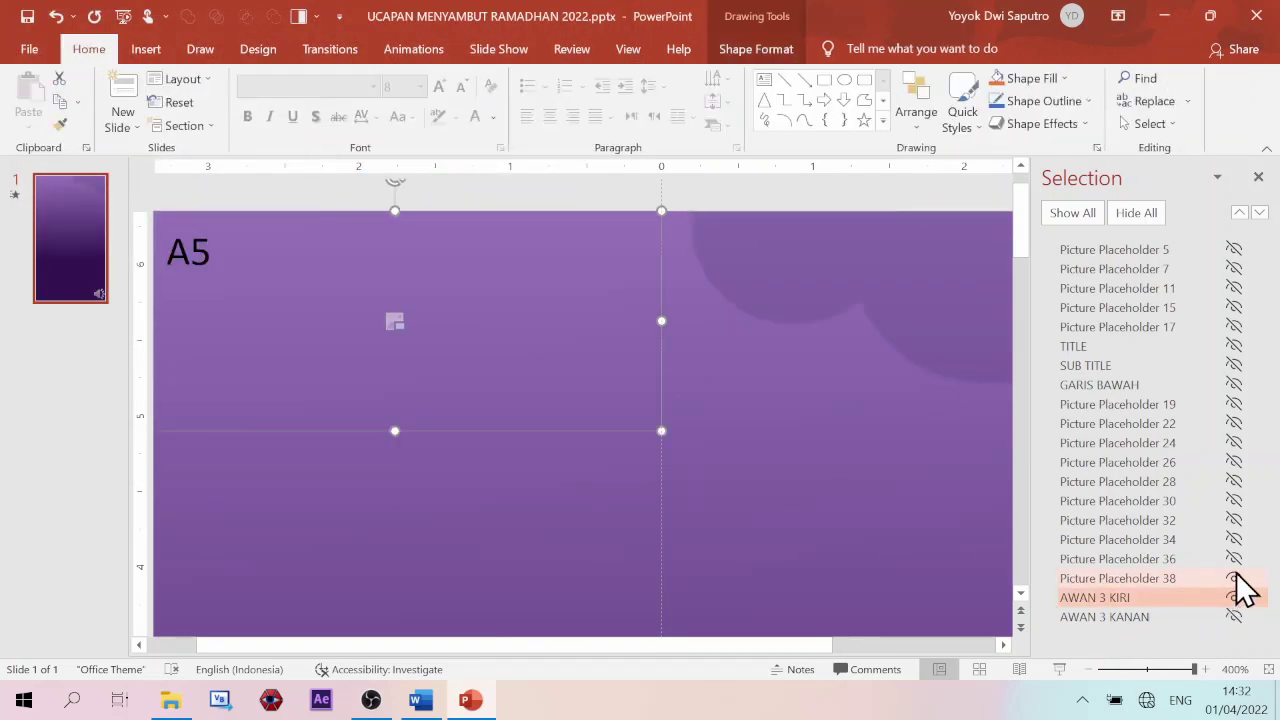
left_click(1234, 578)
left_click(1234, 597)
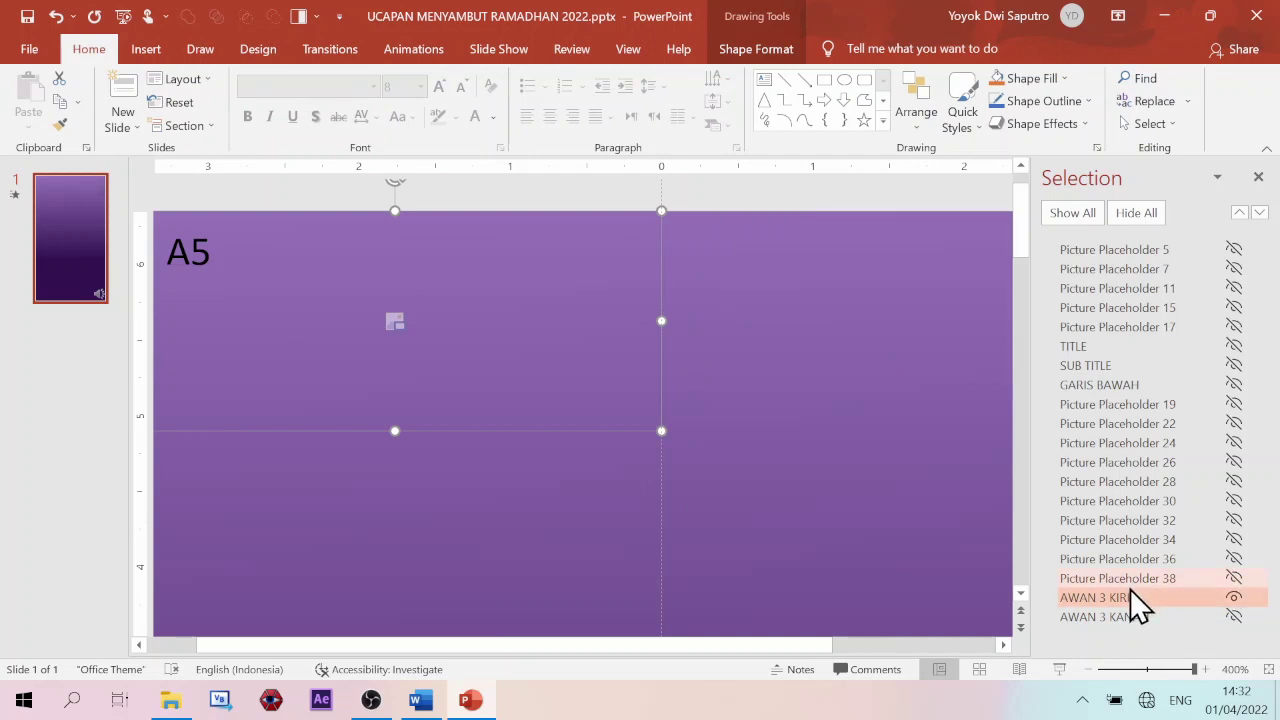
left_click(391, 317)
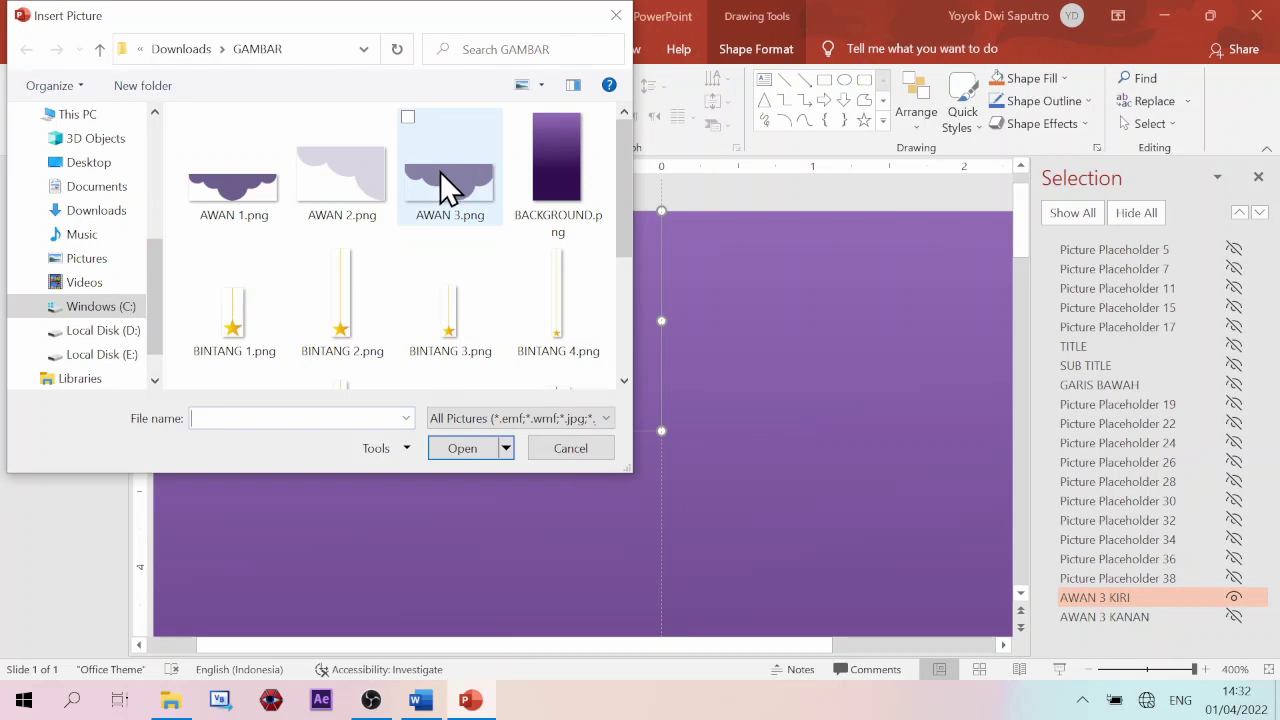
double_click(445, 177)
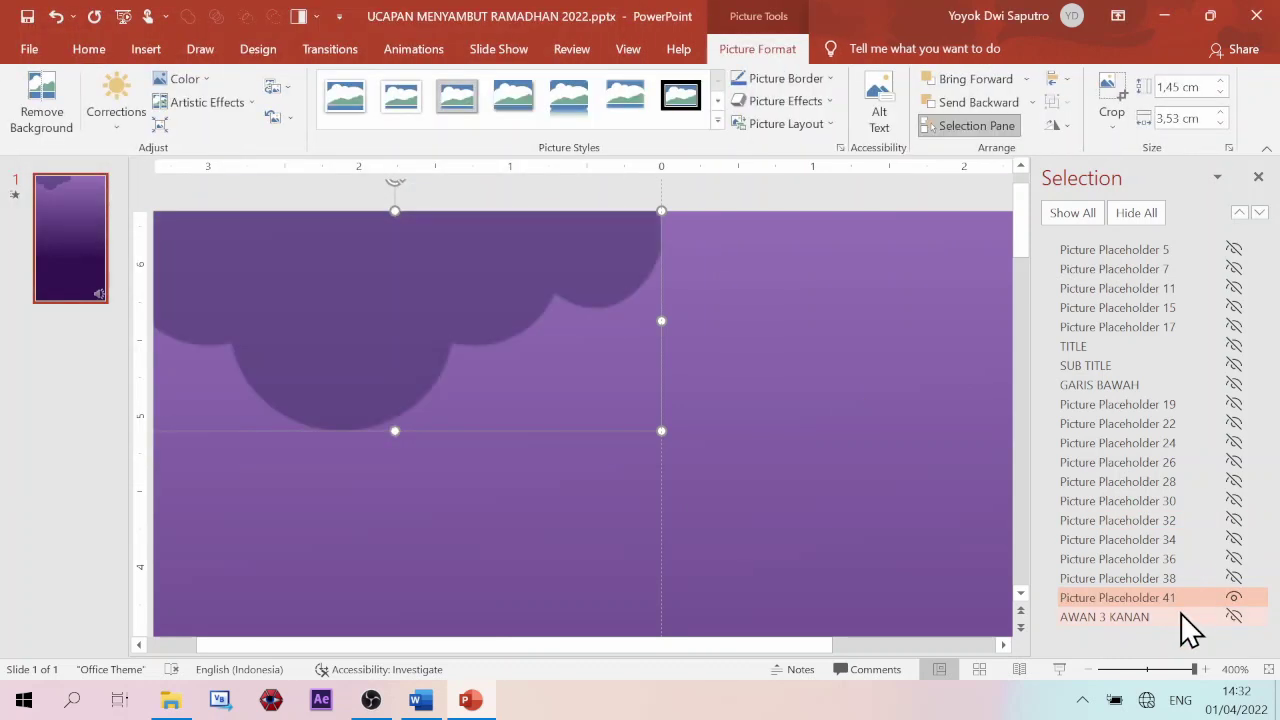
- Hide the left AWAN 3 cloud, fill AWAN 3 KANAN with AWAN 3.png, and fit the slide
left_click(1181, 616)
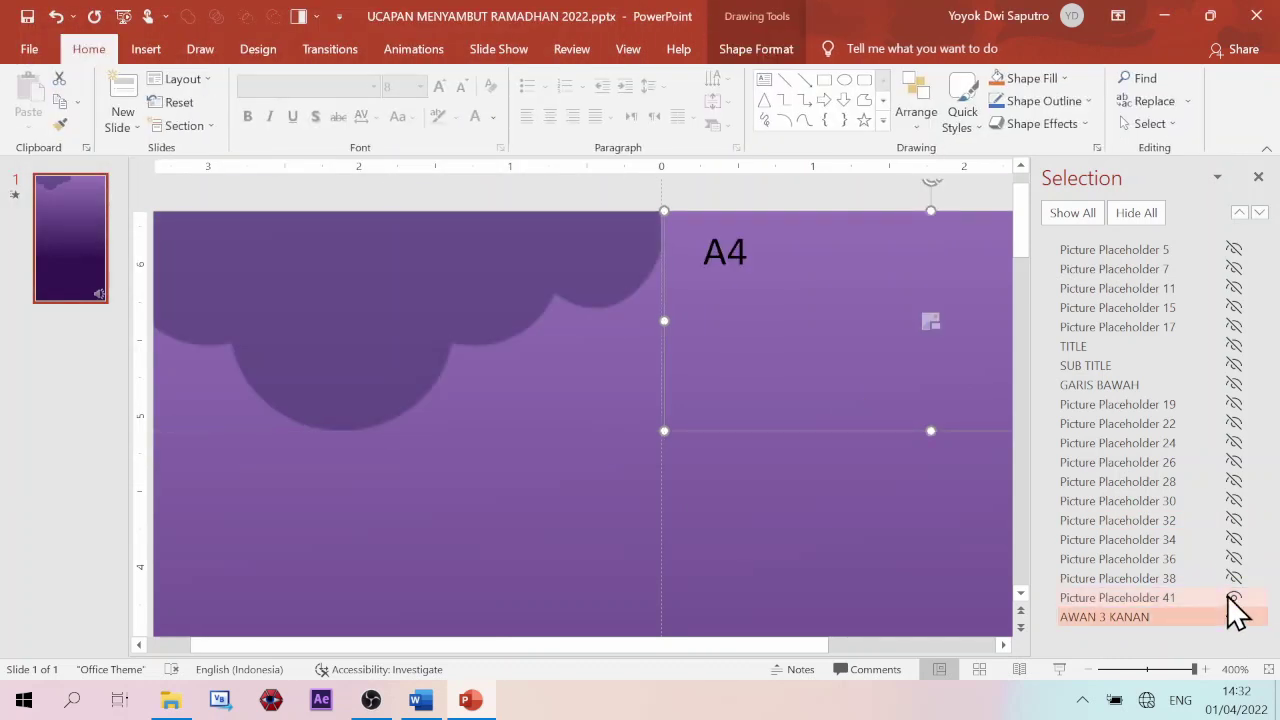
left_click(1233, 616)
left_click(1195, 616)
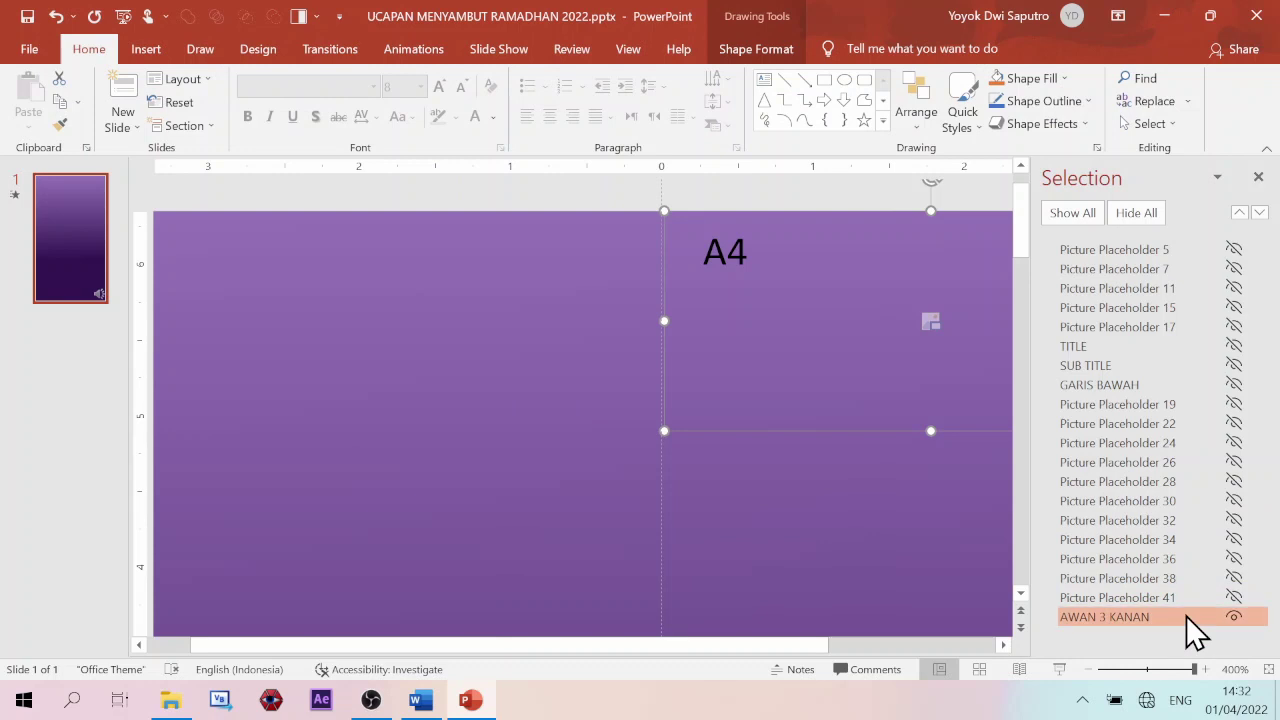
left_click(931, 324)
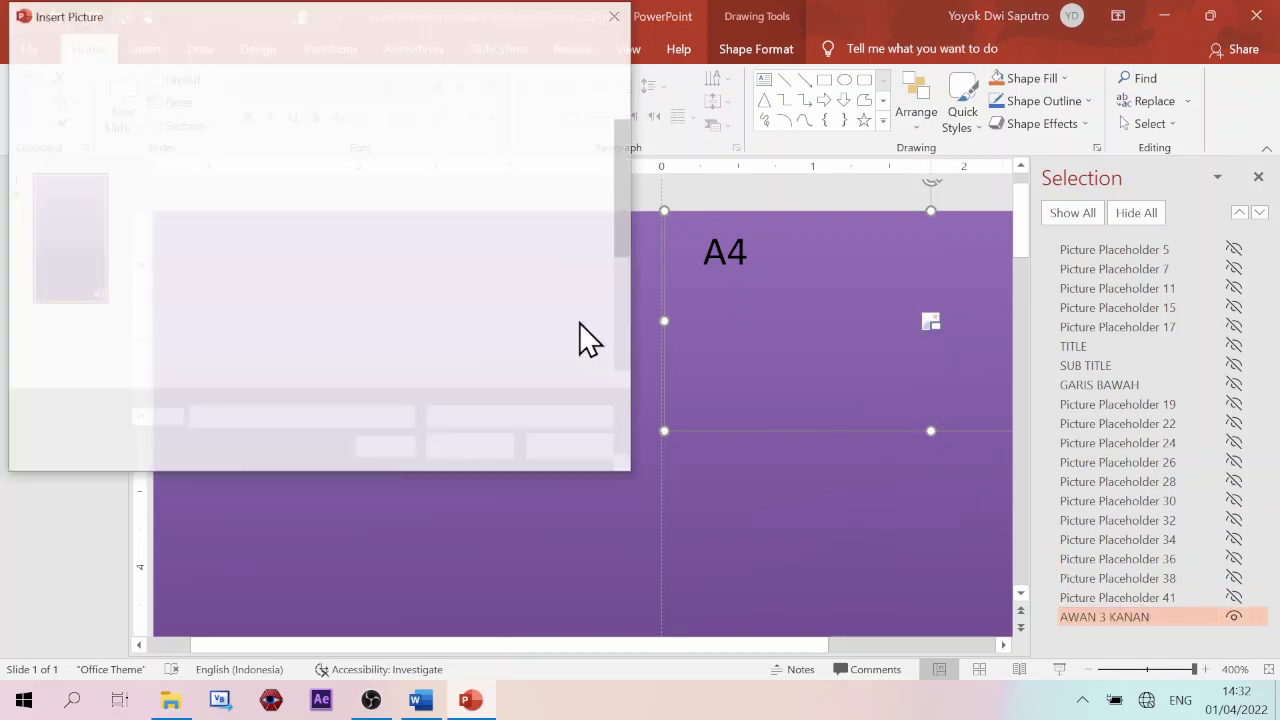
left_click(454, 182)
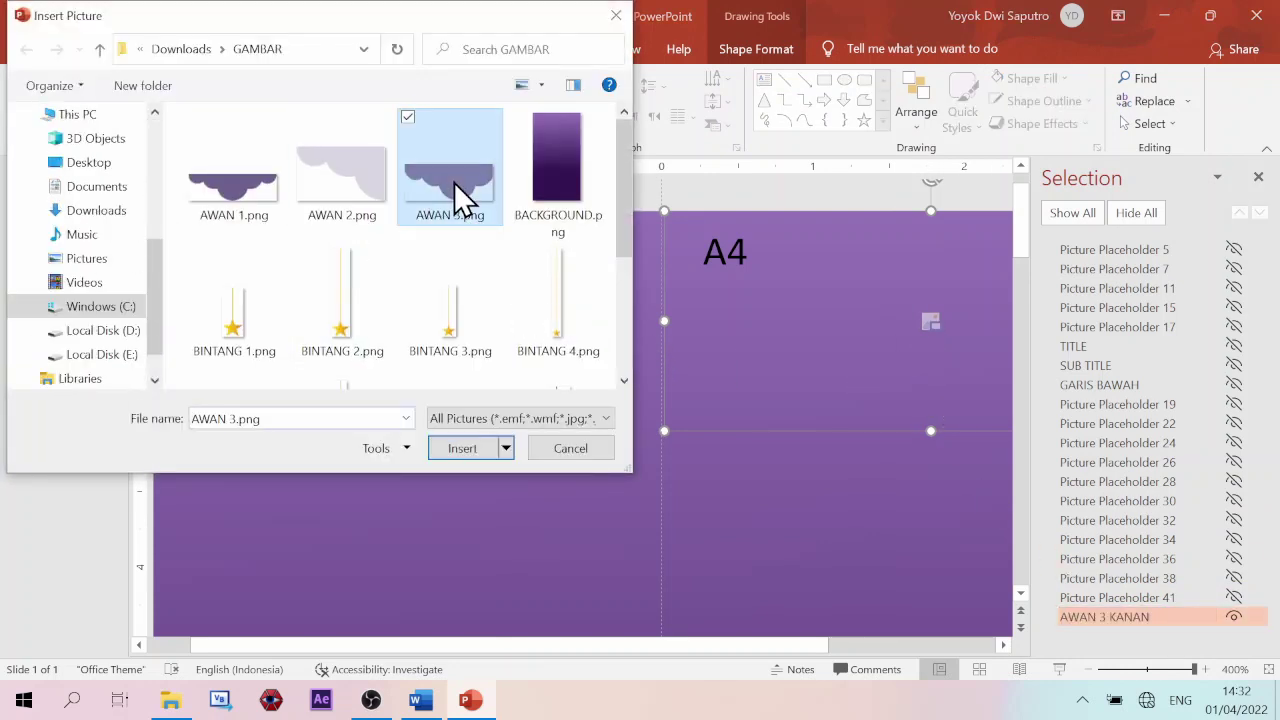
double_click(453, 182)
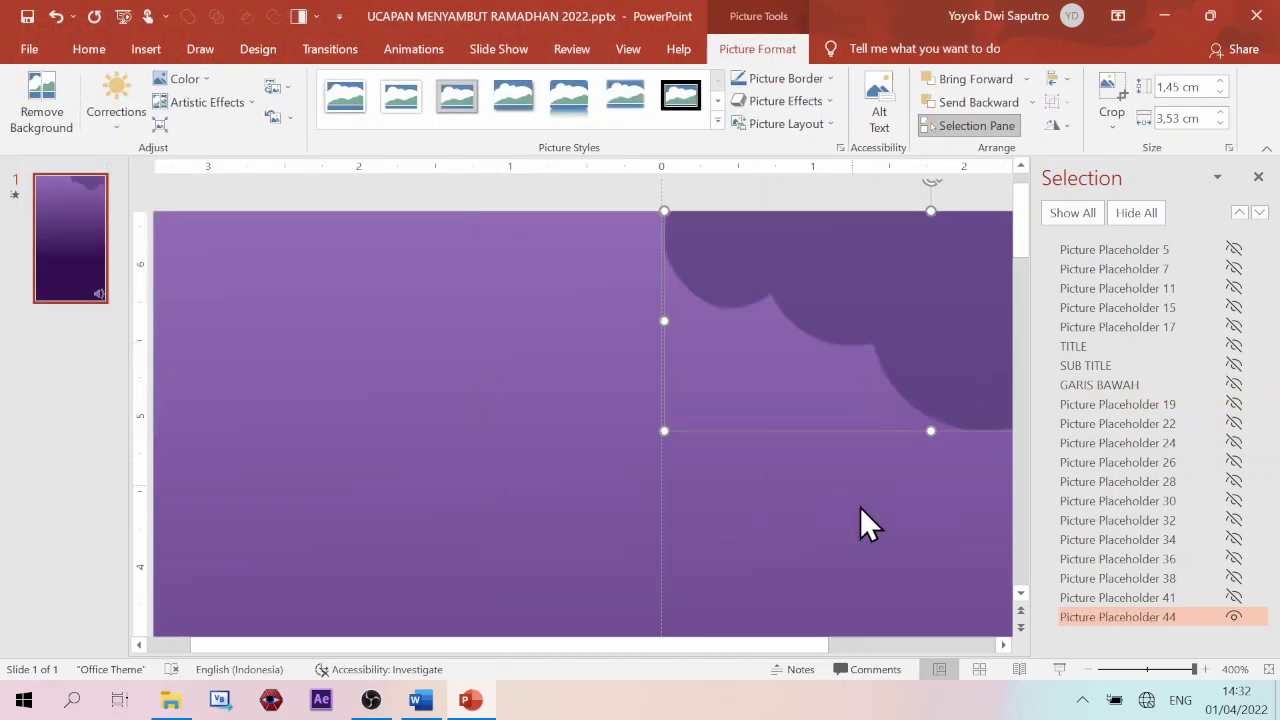
left_click(1269, 670)
- Deselect the cloud and use Show All to reveal lanterns, moon, stars, mosque and title
left_click(747, 331)
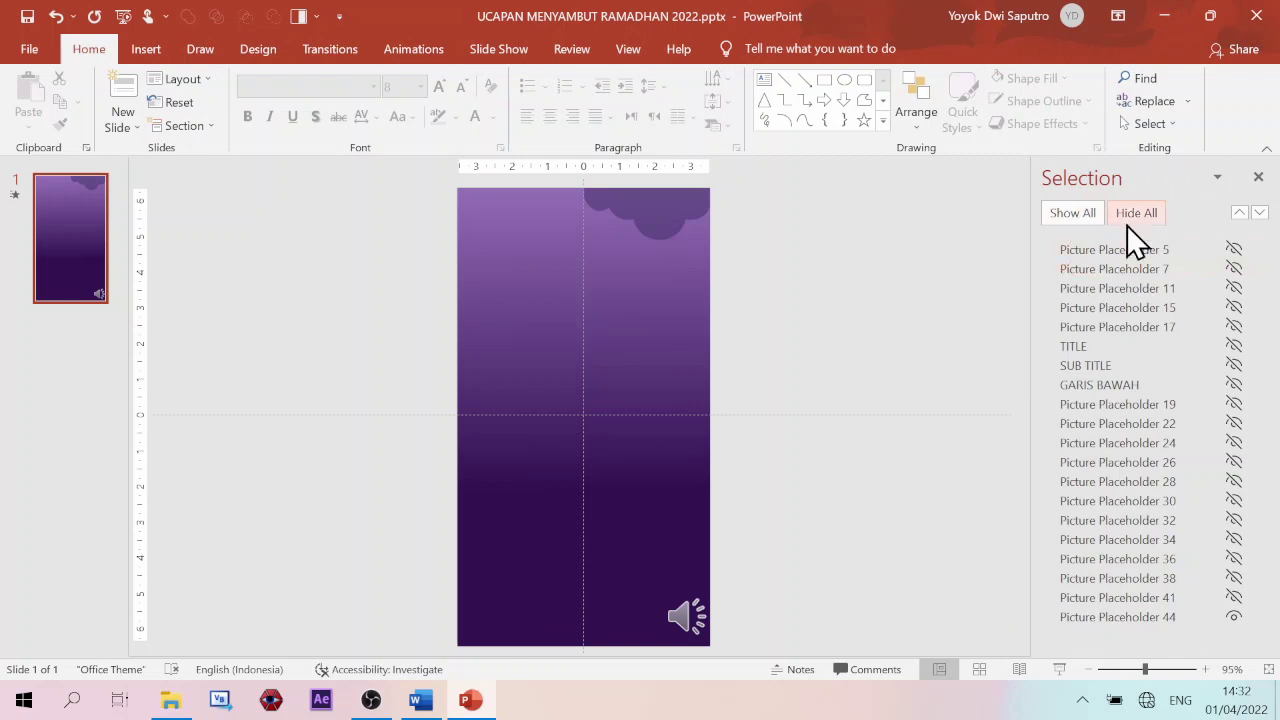
left_click(1067, 213)
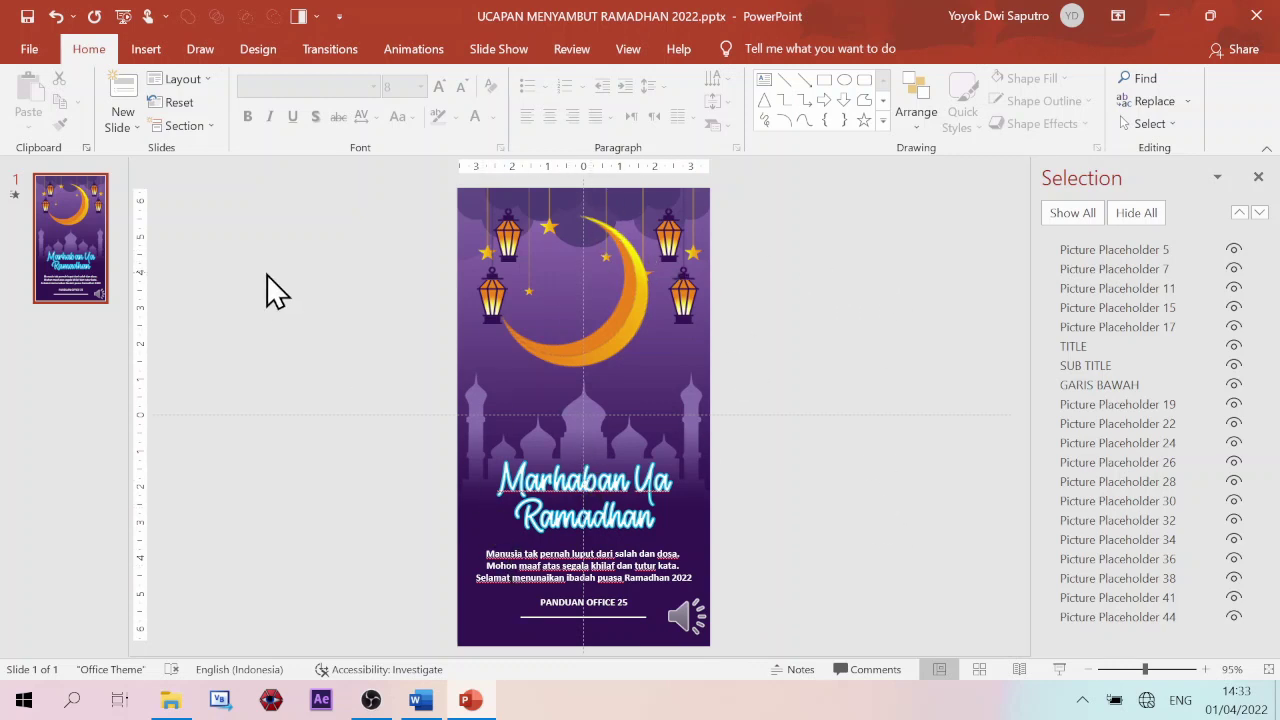
left_click(124, 17)
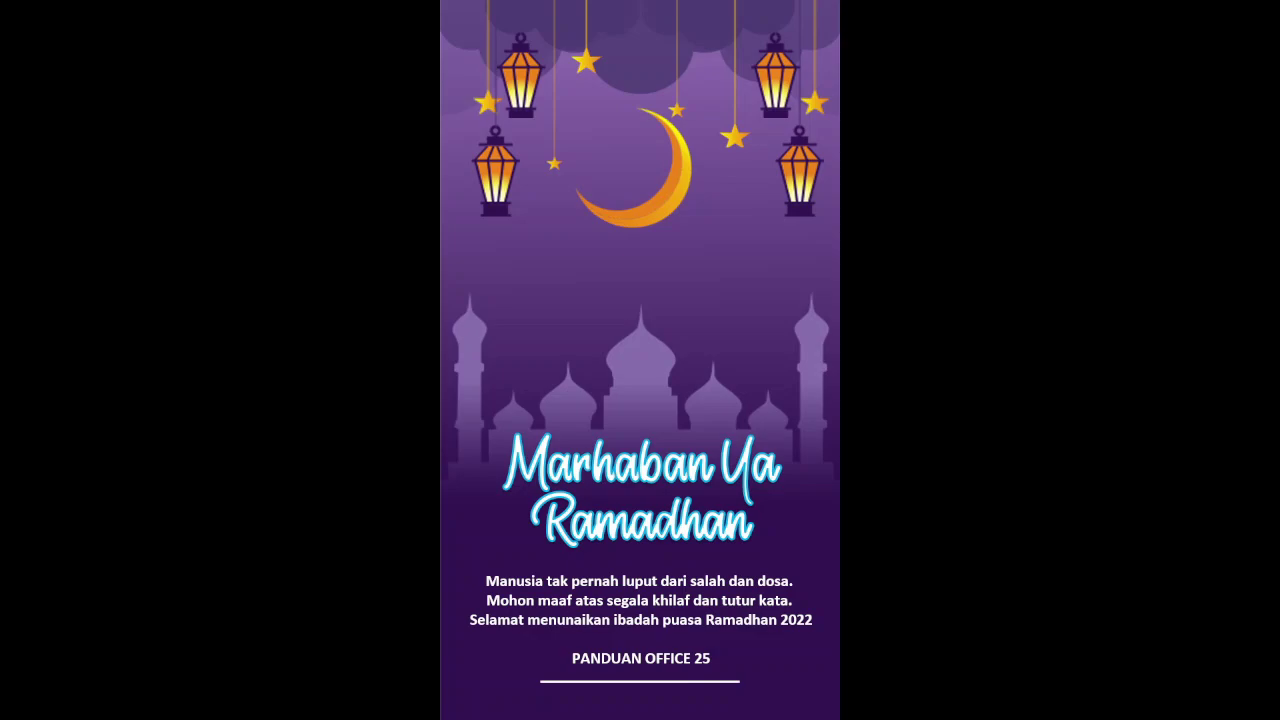
key("Escape")
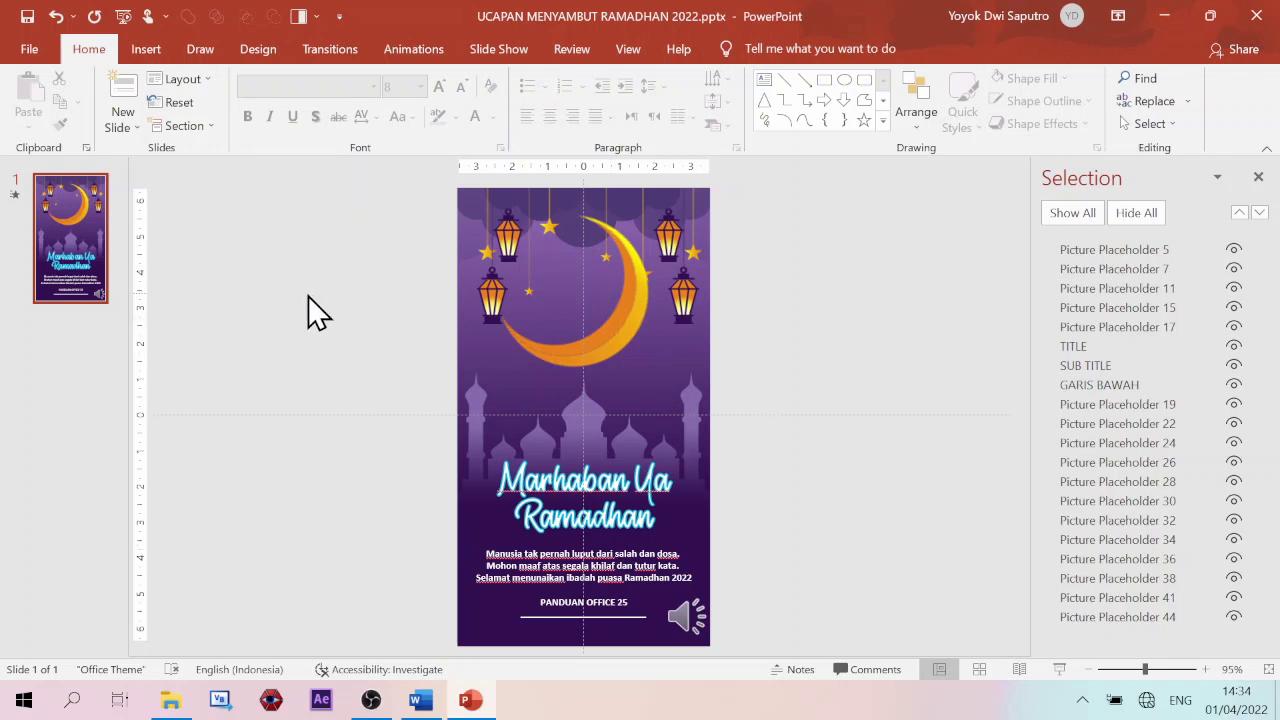
- Export the slide as MPEG-4 video 'UCAPAN MENYAMBUT RAMADHAN 2022.mp4' in Downloads
left_click(30, 55)
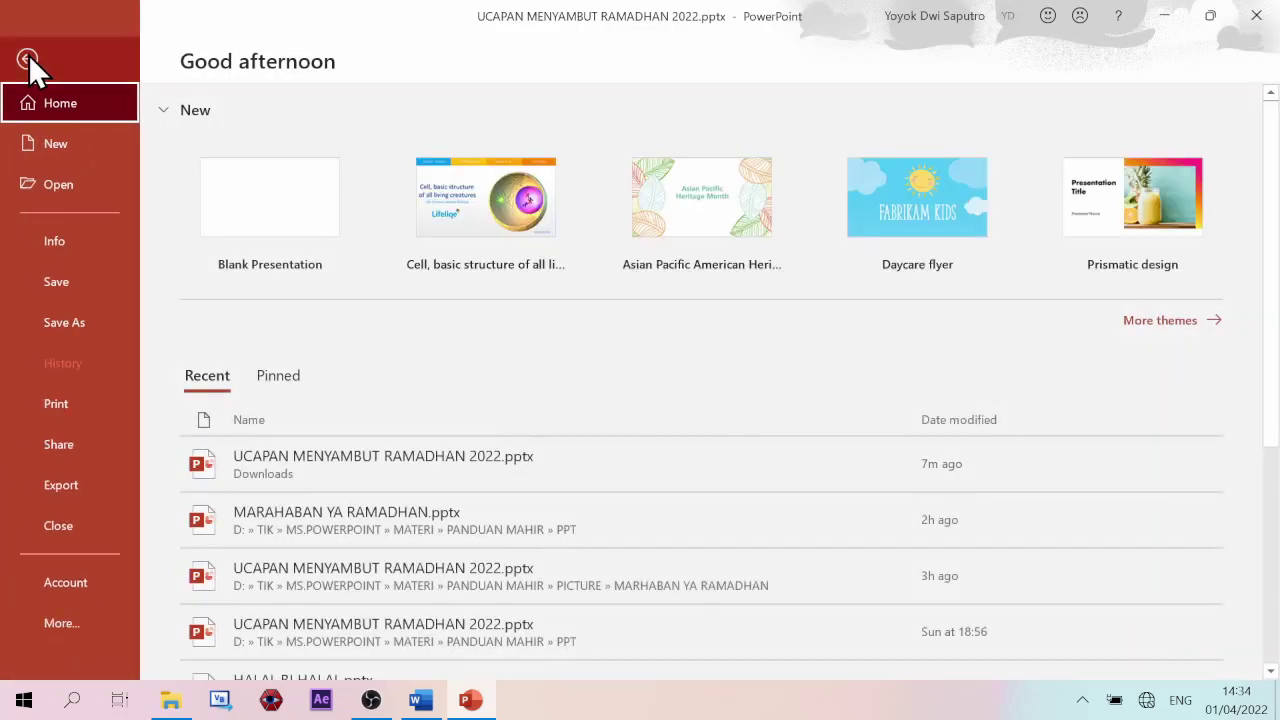
left_click(89, 485)
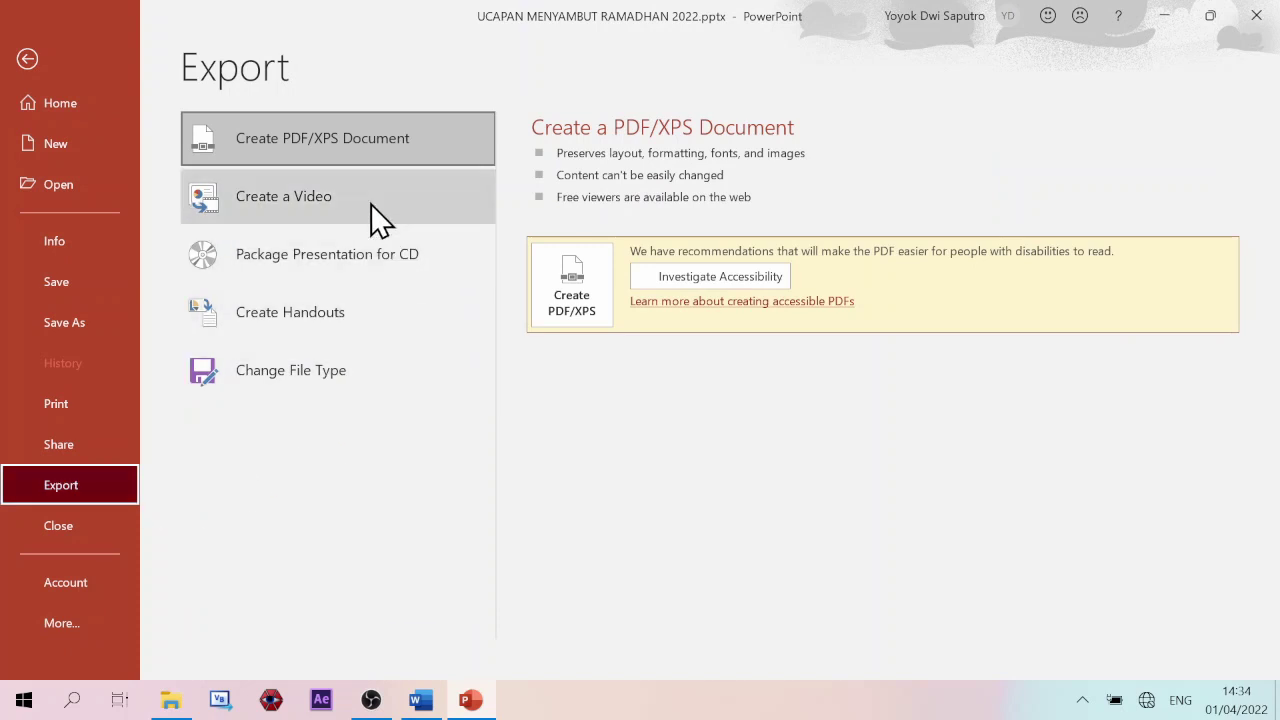
left_click(367, 200)
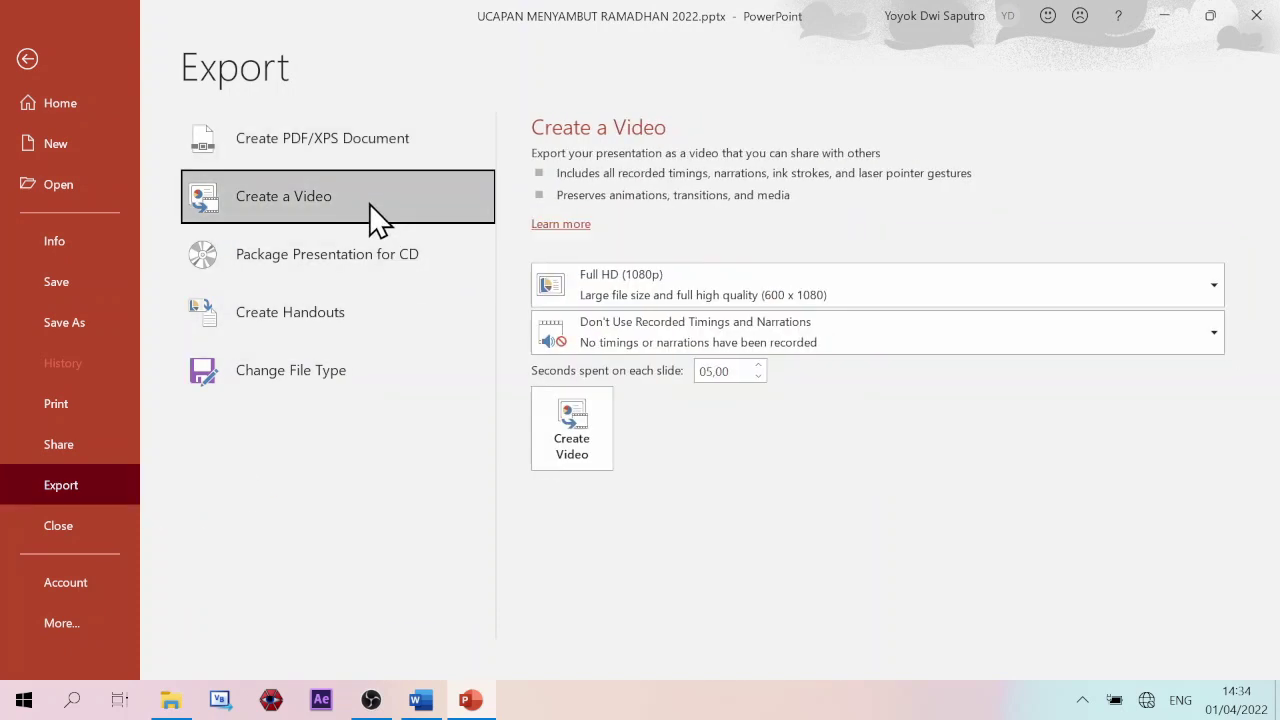
left_click(575, 445)
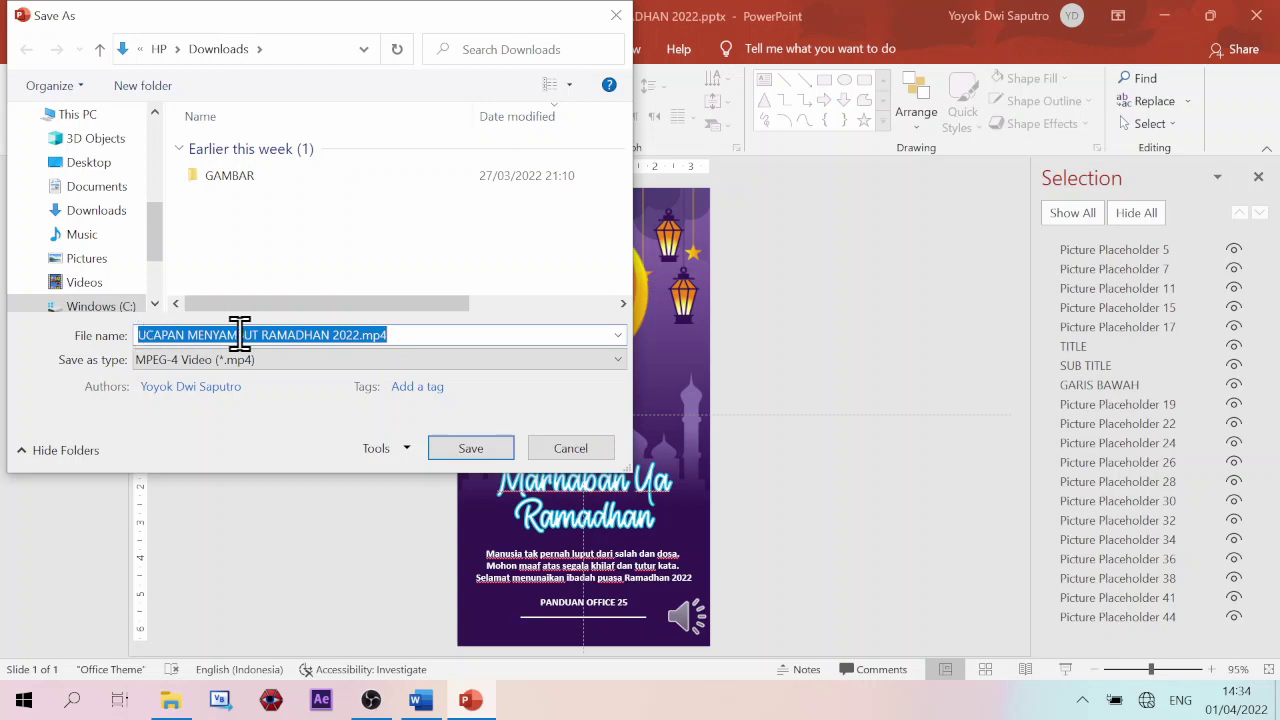
left_click(289, 362)
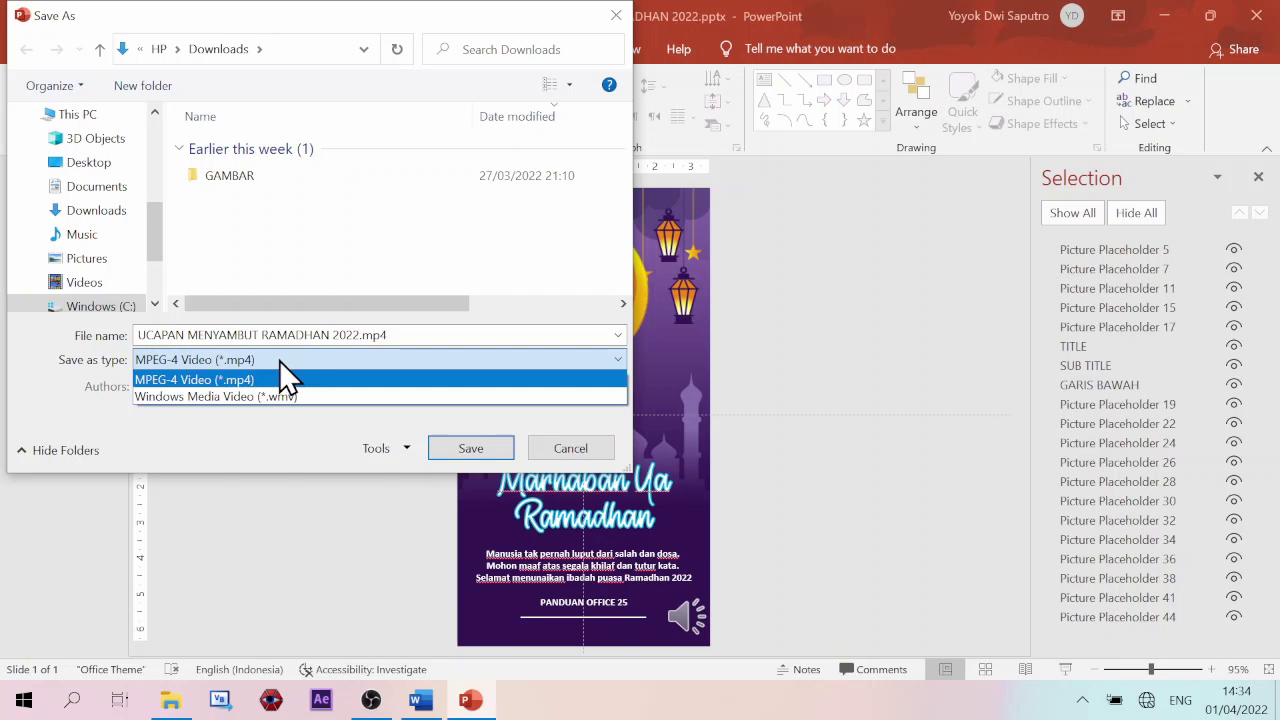
left_click(280, 360)
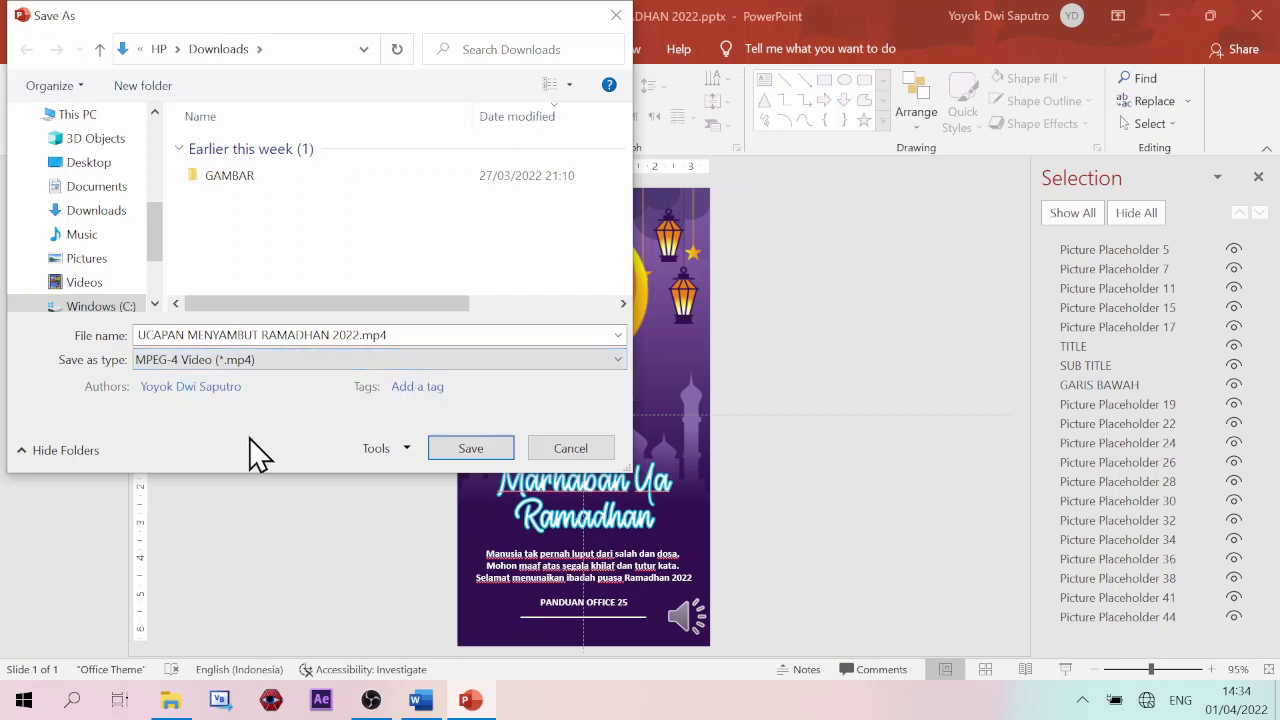
left_click(480, 448)
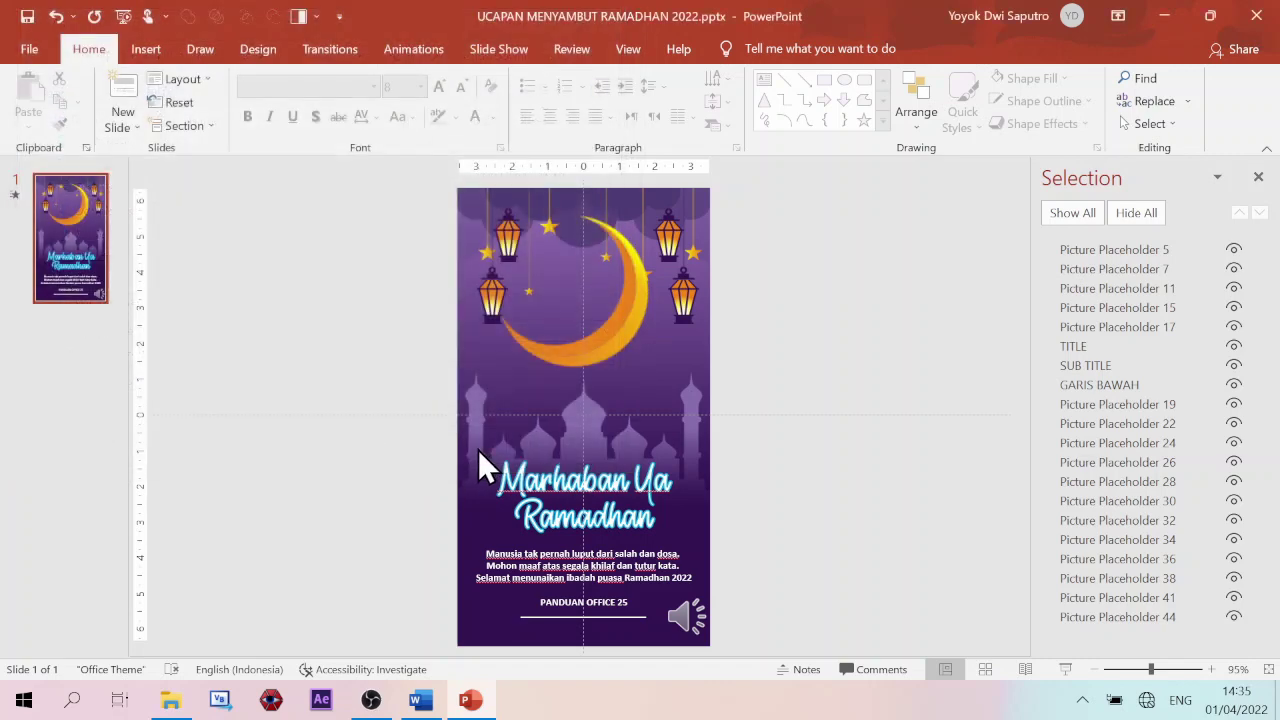